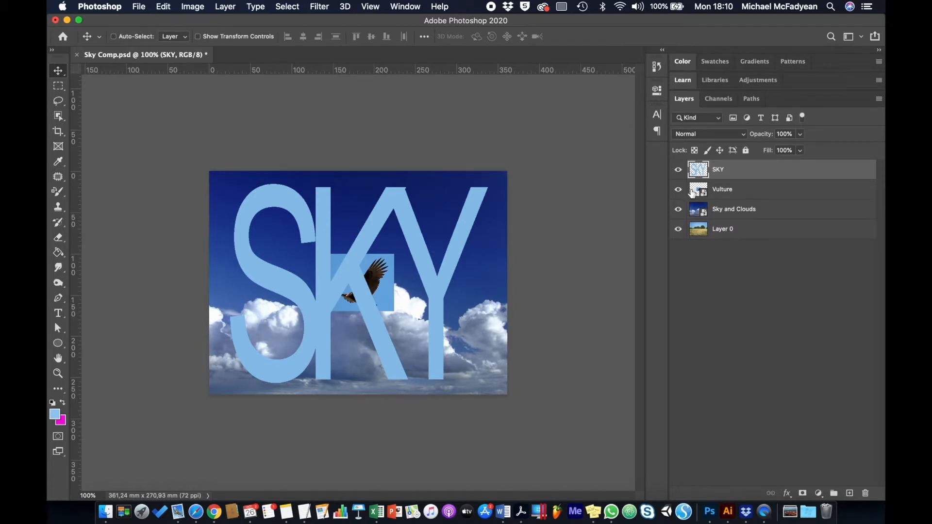
Step: Hide the SKY, Vulture and Sky and Clouds layers, and rename Layer 0 as Landscape
drag(679, 169, 679, 211)
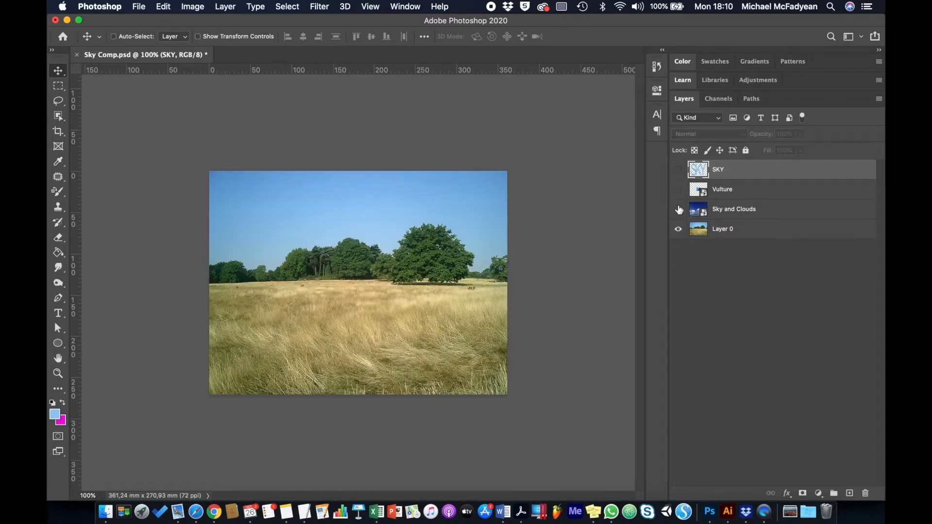
click(728, 231)
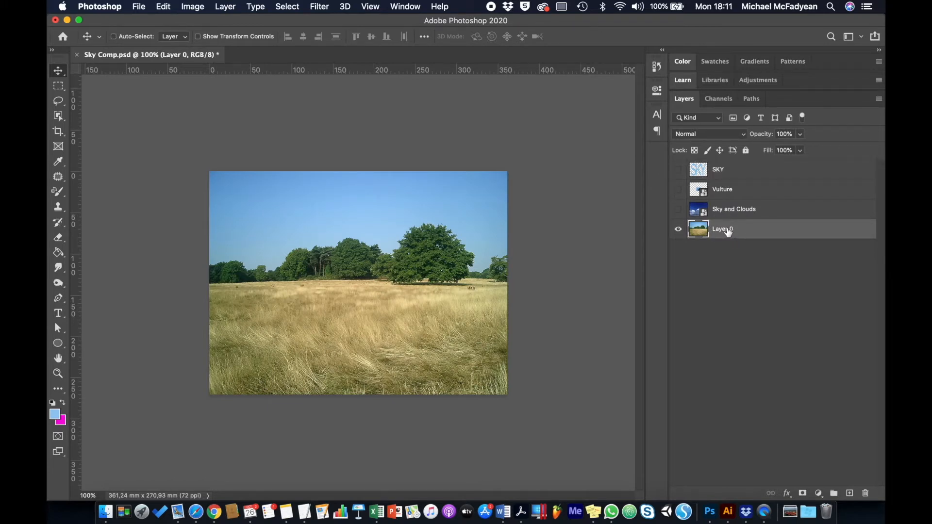
double_click(726, 229)
text(Landscape)
key(Return)
Step: Review the Sky and Clouds, Vulture and SKY layers by showing each in turn, and hide all three again
click(725, 213)
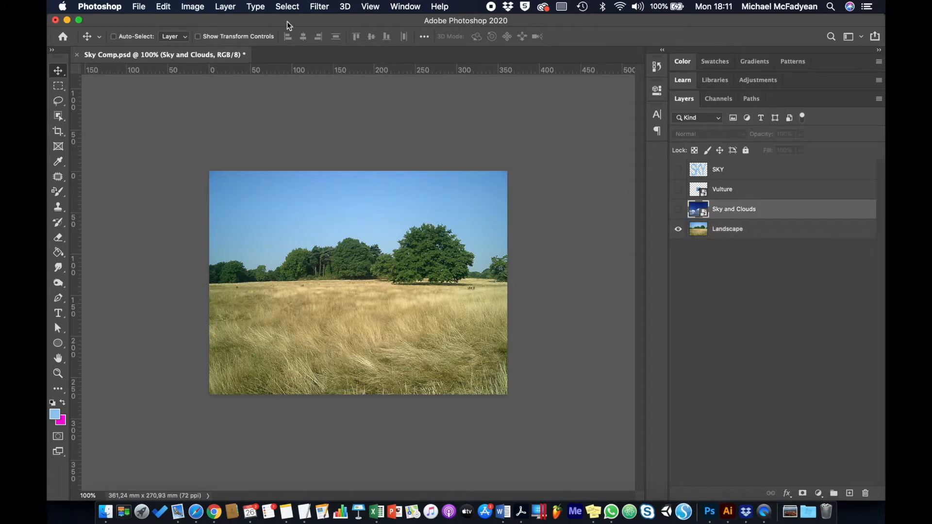
click(139, 13)
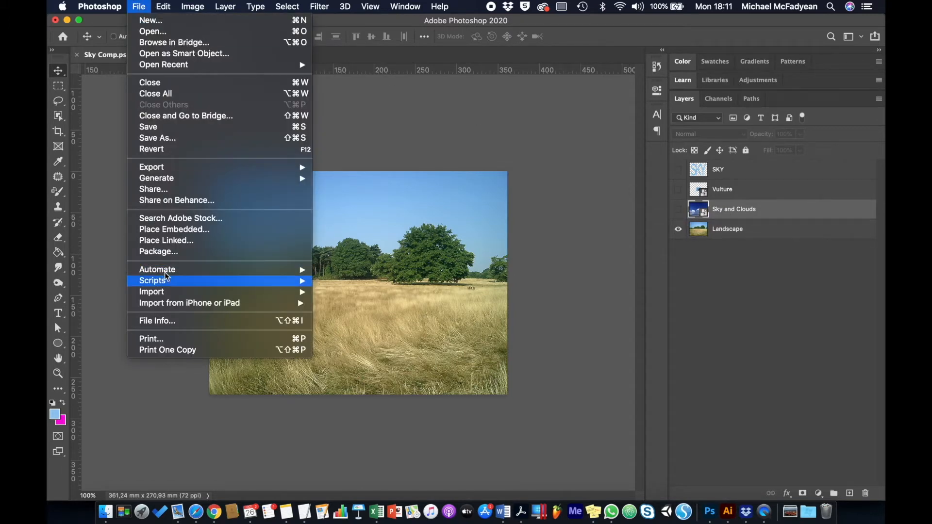
key(Escape)
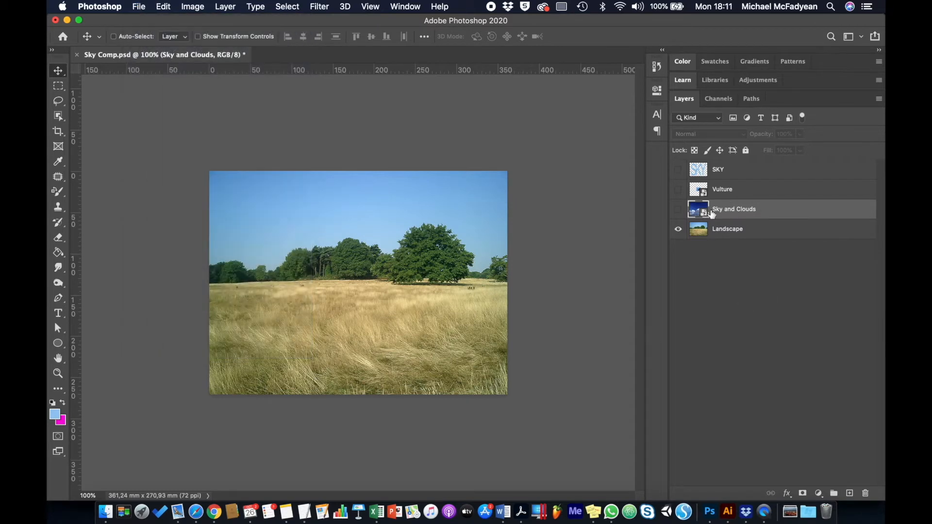
click(678, 210)
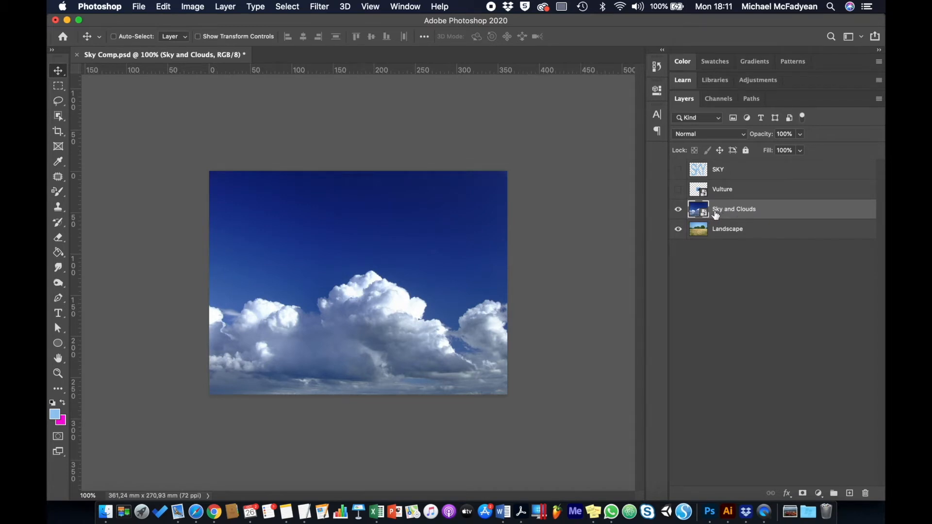
click(731, 193)
click(678, 190)
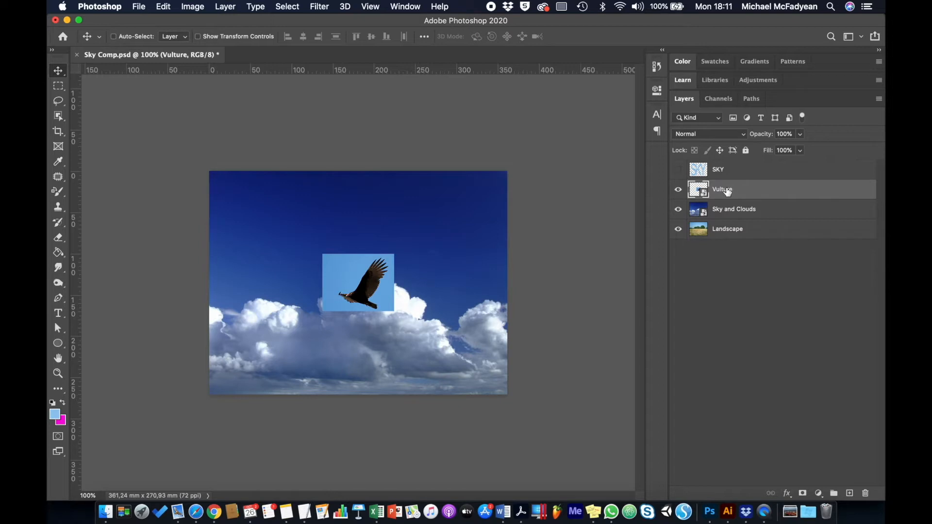
click(699, 173)
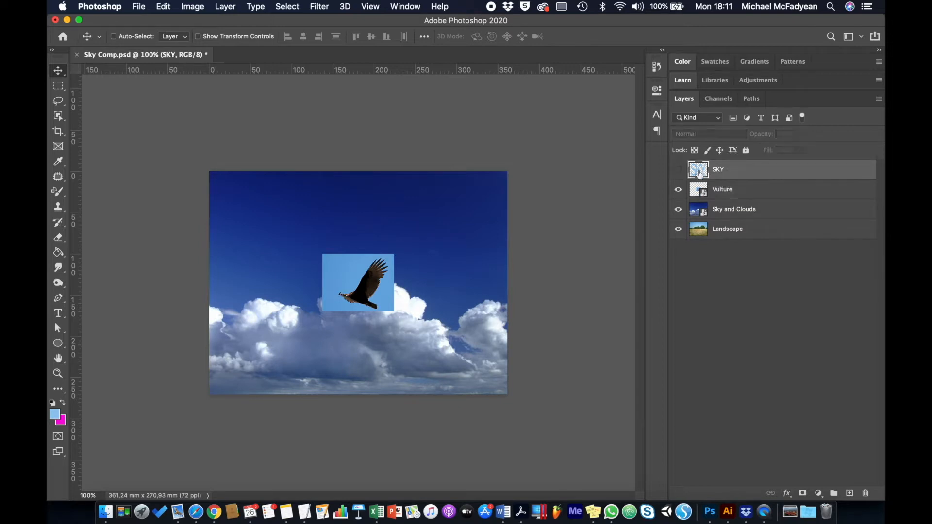
click(678, 169)
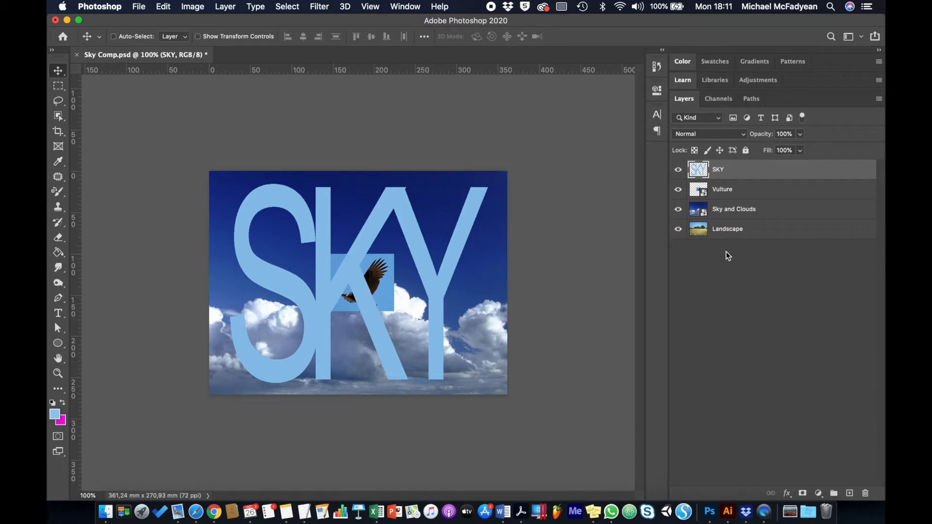
drag(678, 211, 677, 154)
Step: Select the Landscape layer and open landscape.jpg from the Activity_3-6-1_Files folder
click(722, 230)
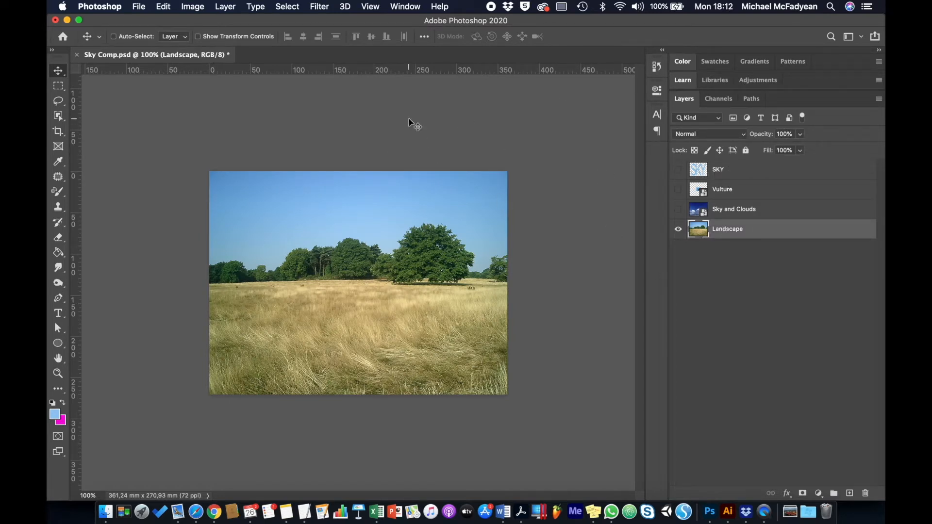
click(139, 7)
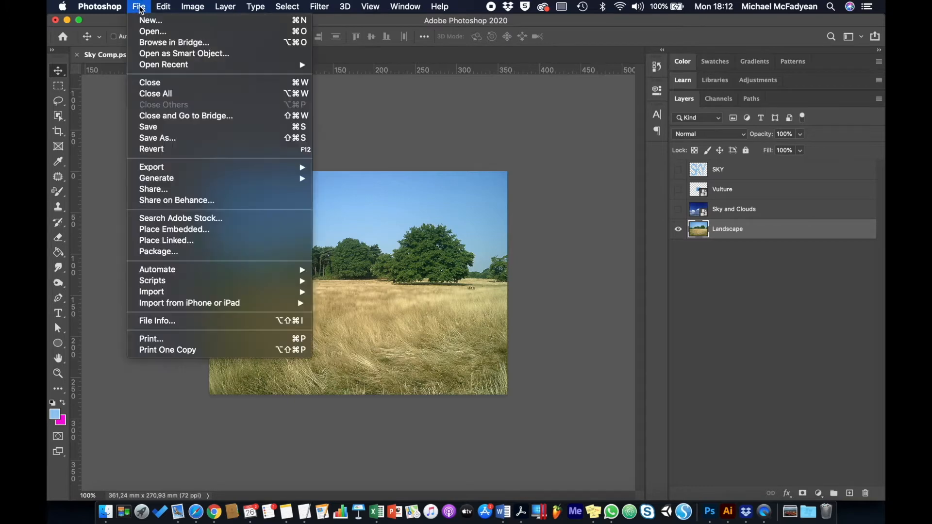
click(158, 34)
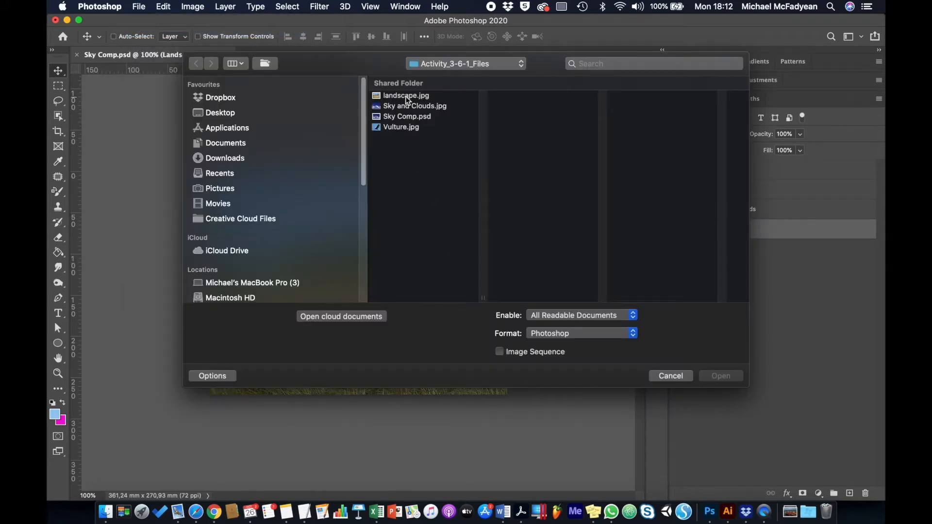
double_click(406, 96)
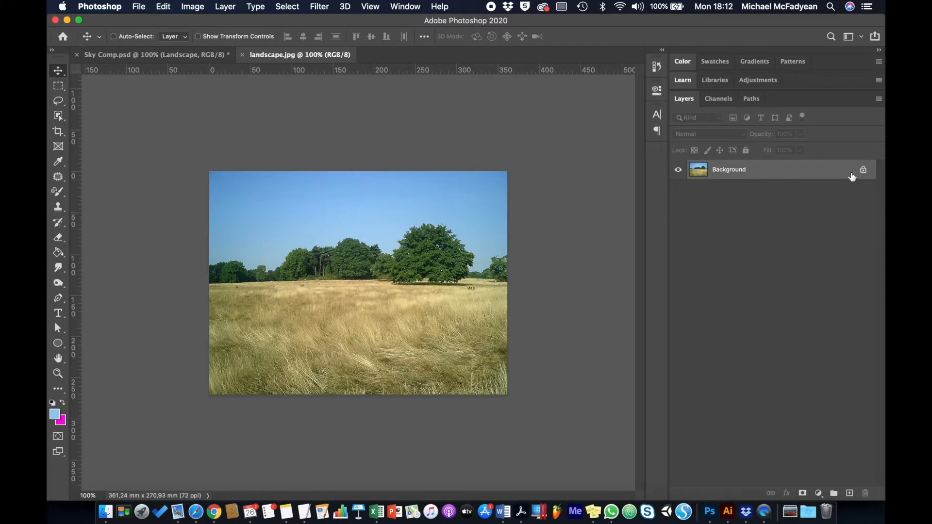
Step: Try a broad Eraser stroke at 35% opacity across the sky on the locked Background layer, and undo it
click(57, 237)
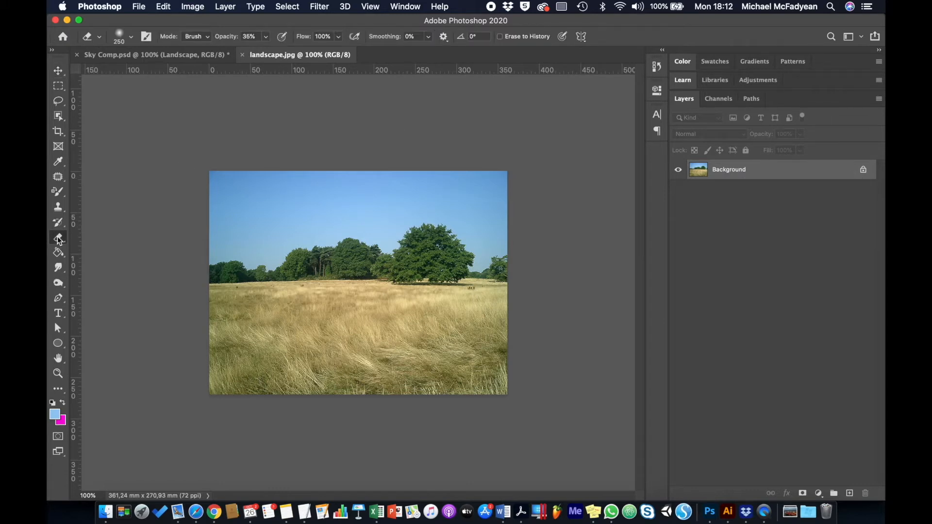
mouse_move(267, 239)
mouse_down()
mouse_move(447, 209)
mouse_move(306, 233)
mouse_move(447, 222)
mouse_up()
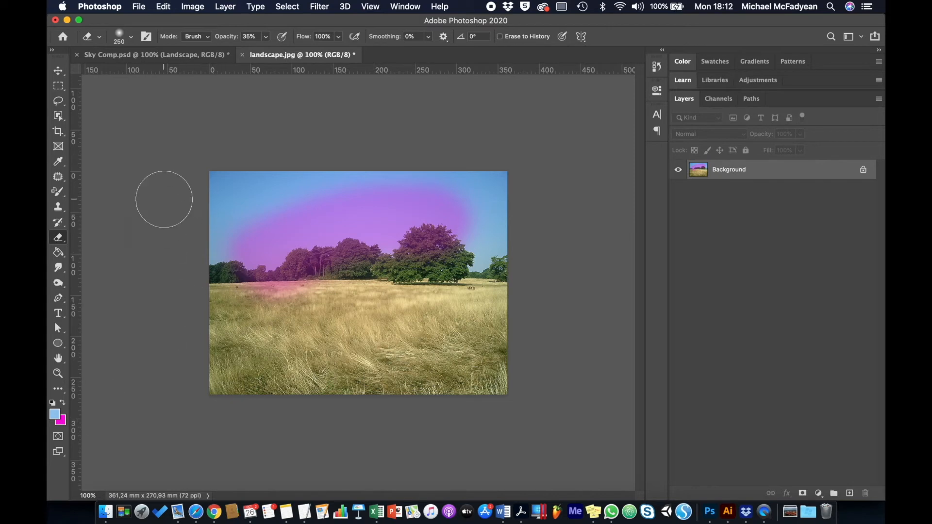
key(super+z)
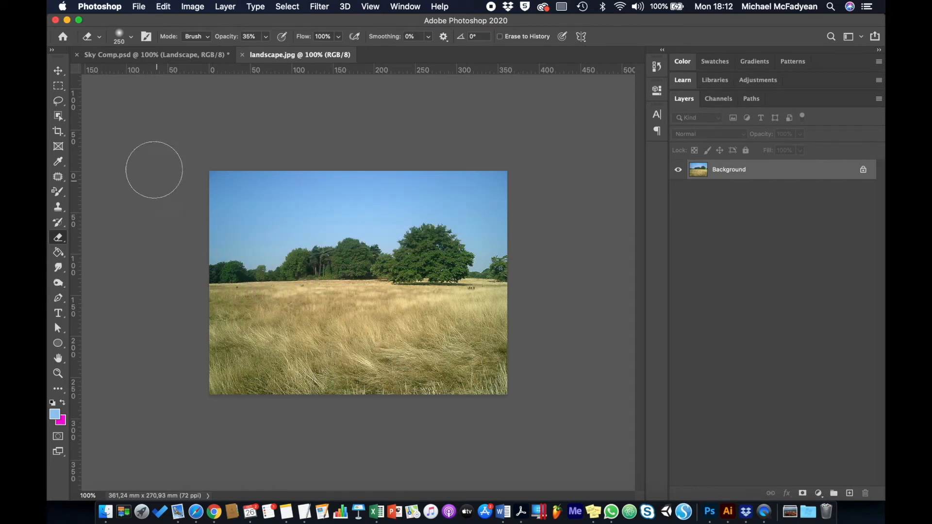
Step: Reset the Eraser tool to its default settings with 100% opacity and enlarge its hard brush to 45 px
right_click(87, 43)
click(112, 39)
key(bracketright)
key(bracketright)
key(bracketright)
Step: Try an Eraser stroke across the sky on the locked Background layer with the hard 45 px brush, and undo it
drag(252, 230, 391, 224)
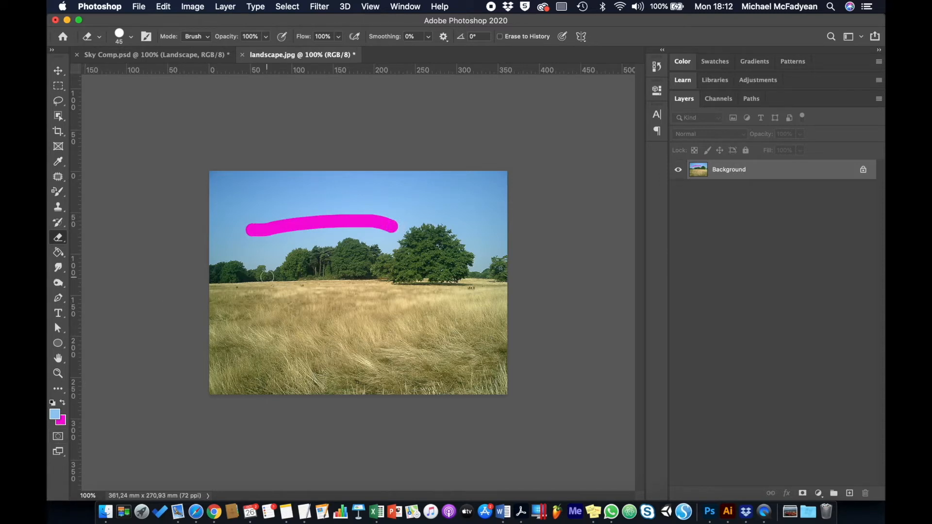
key(super+z)
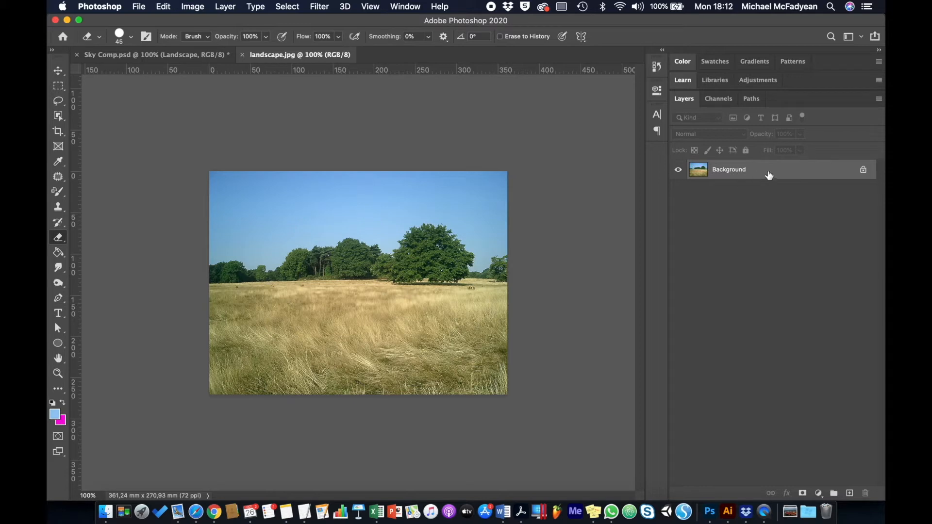
Step: Unlock the Background layer and erase a curved stroke across its sky, and return to Sky Comp.psd
click(863, 171)
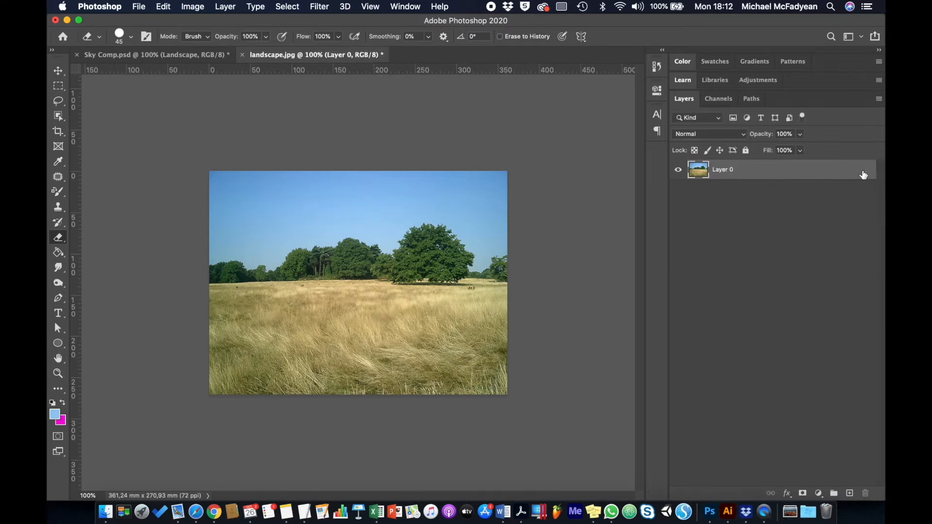
mouse_move(263, 244)
mouse_down()
mouse_move(331, 217)
mouse_move(440, 210)
mouse_up()
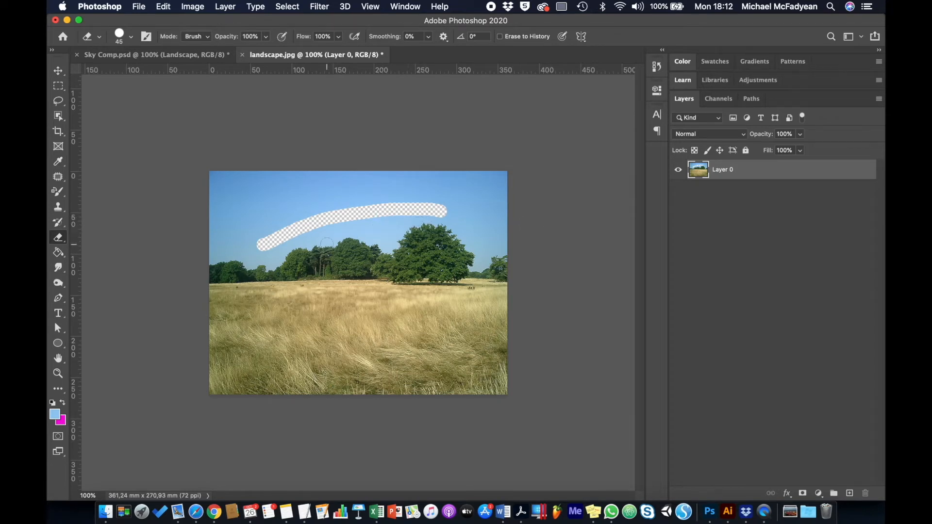
click(184, 55)
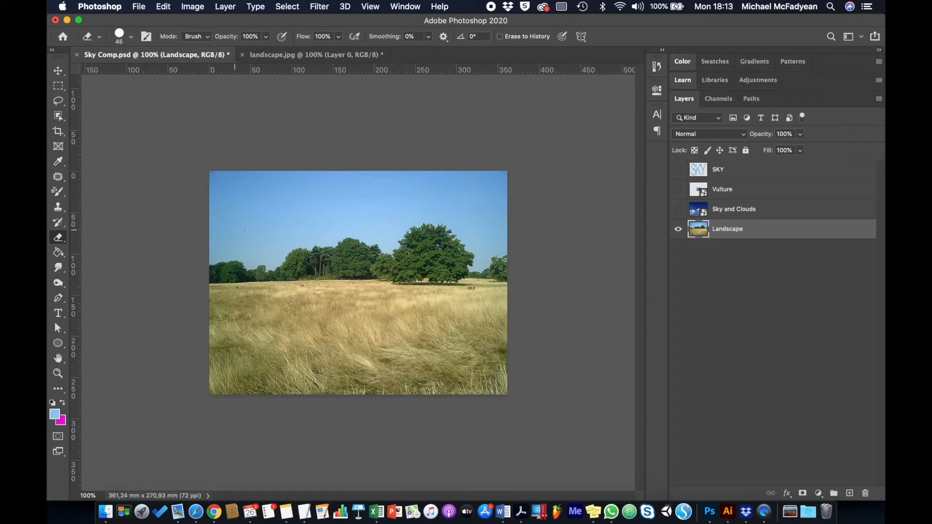
Step: Erase a rough patch of sky above the trees on the Landscape layer with the Eraser, and undo it
mouse_move(238, 230)
mouse_down()
mouse_move(258, 246)
mouse_move(284, 229)
mouse_move(316, 235)
mouse_move(344, 225)
mouse_move(370, 227)
mouse_move(388, 245)
mouse_move(407, 216)
mouse_move(427, 212)
mouse_move(327, 222)
mouse_move(376, 225)
mouse_move(392, 214)
mouse_move(271, 221)
mouse_move(322, 228)
mouse_move(263, 233)
mouse_up()
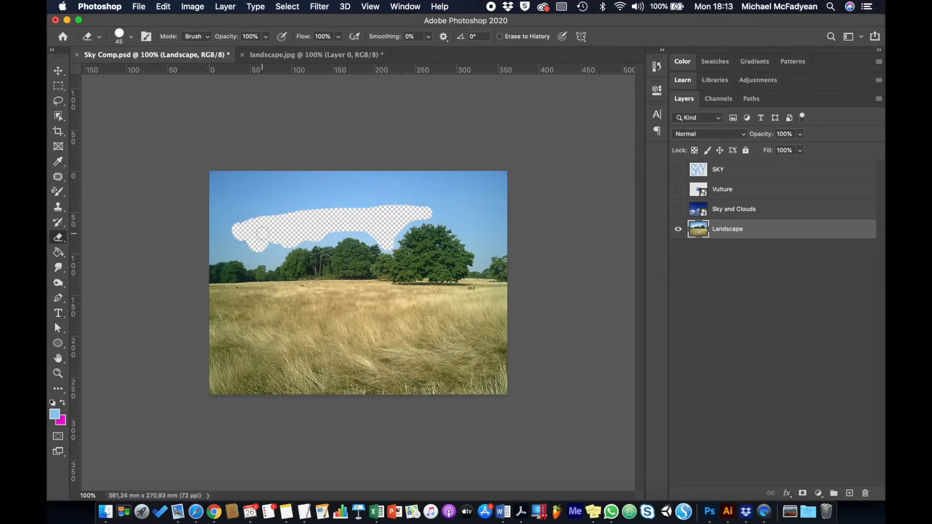
key(super+z)
key(super+z)
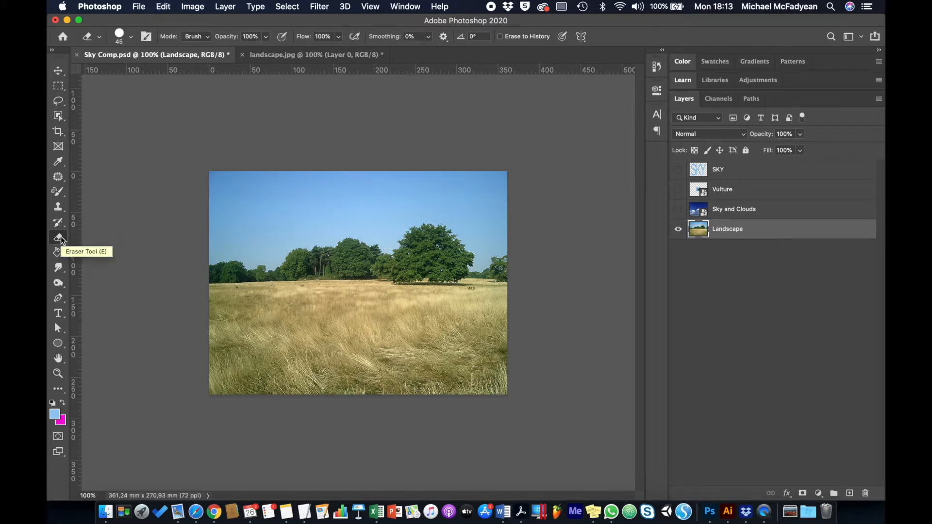
Step: Erase the sky just above the trees using the Background Eraser at 50% tolerance, undoing the dab that cuts into the large tree
drag(61, 240, 86, 246)
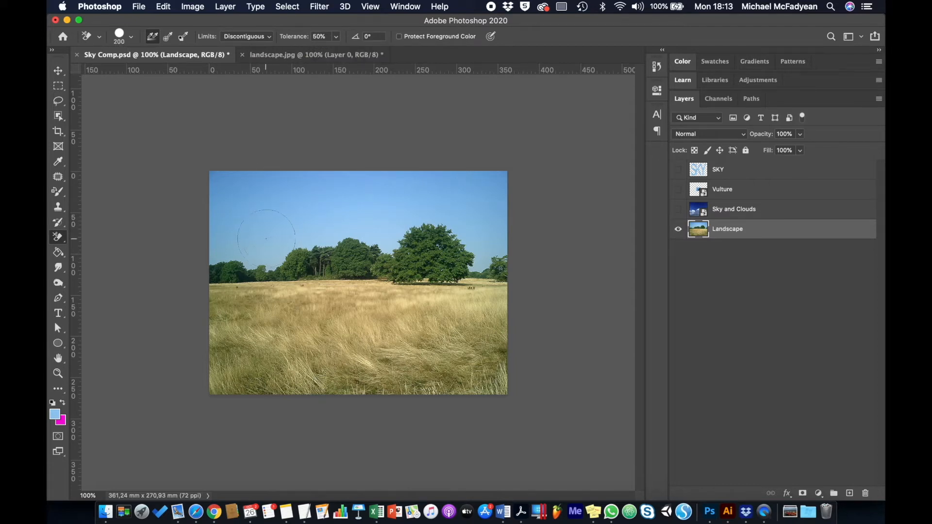
click(241, 253)
click(280, 245)
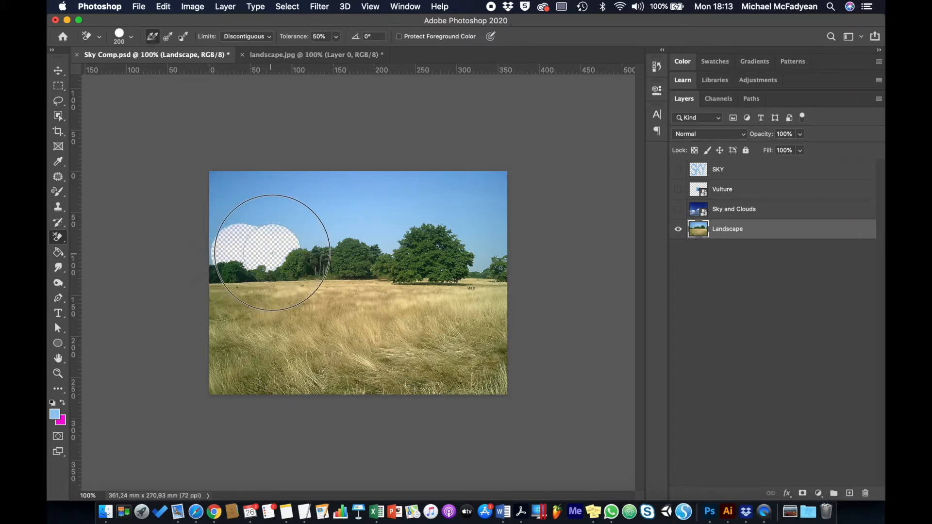
mouse_move(286, 242)
mouse_down()
mouse_move(326, 242)
mouse_move(354, 226)
mouse_move(387, 234)
mouse_up()
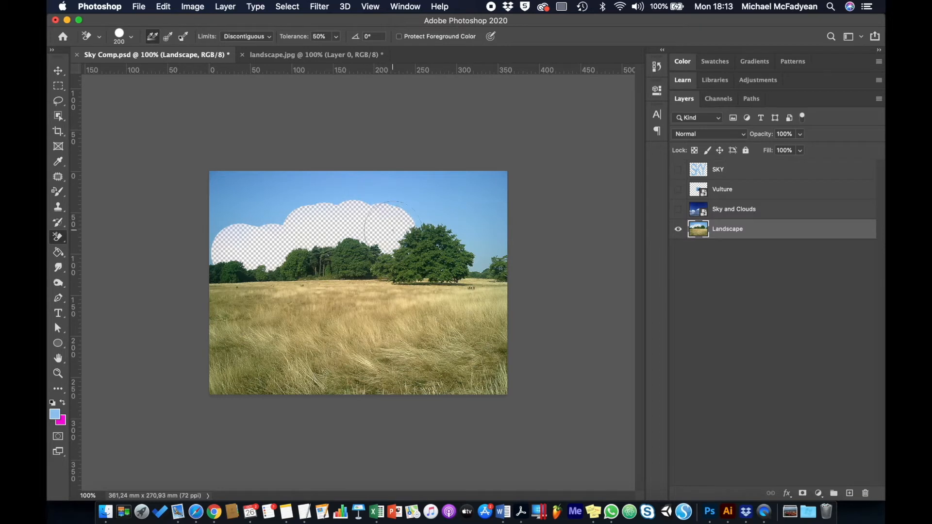
click(404, 235)
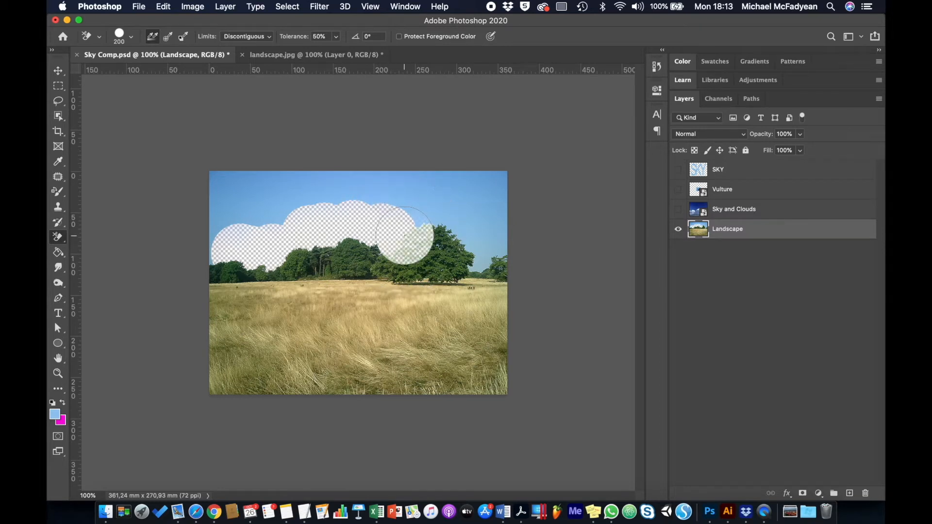
key(super+z)
Step: Erase the rest of the Landscape layer's sky with the Background Eraser, and undo all the background erasing
mouse_move(411, 217)
mouse_down()
mouse_move(468, 223)
mouse_move(481, 257)
mouse_move(495, 197)
mouse_move(487, 173)
mouse_move(339, 166)
mouse_move(199, 186)
mouse_move(356, 198)
mouse_move(254, 223)
mouse_move(399, 195)
mouse_up()
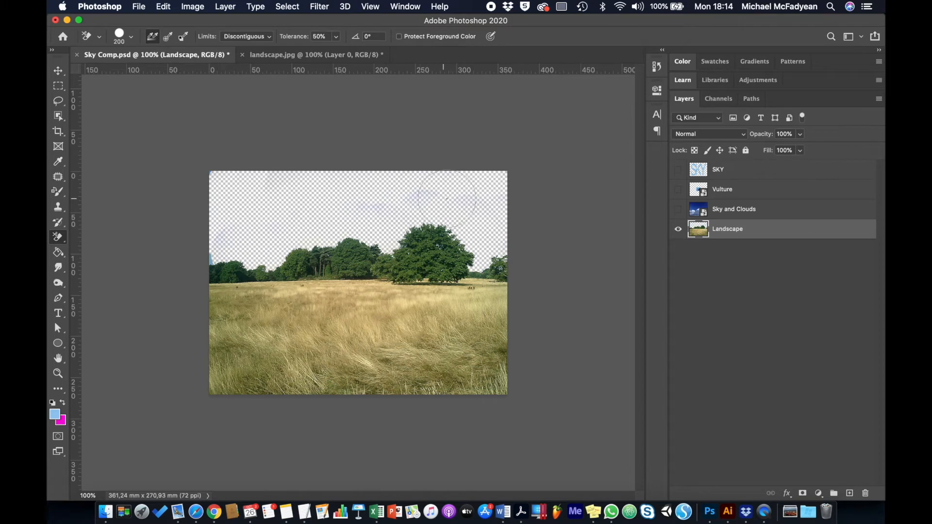
key(super+z)
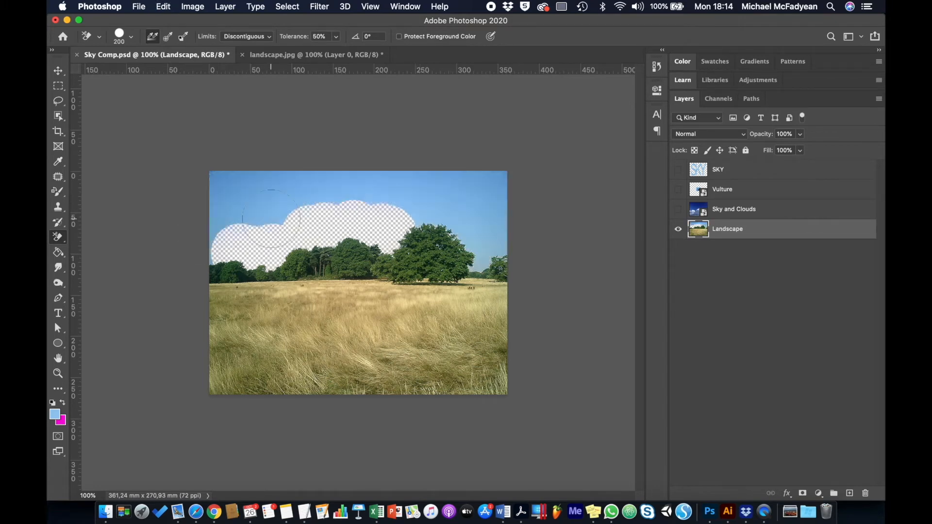
key(super+z)
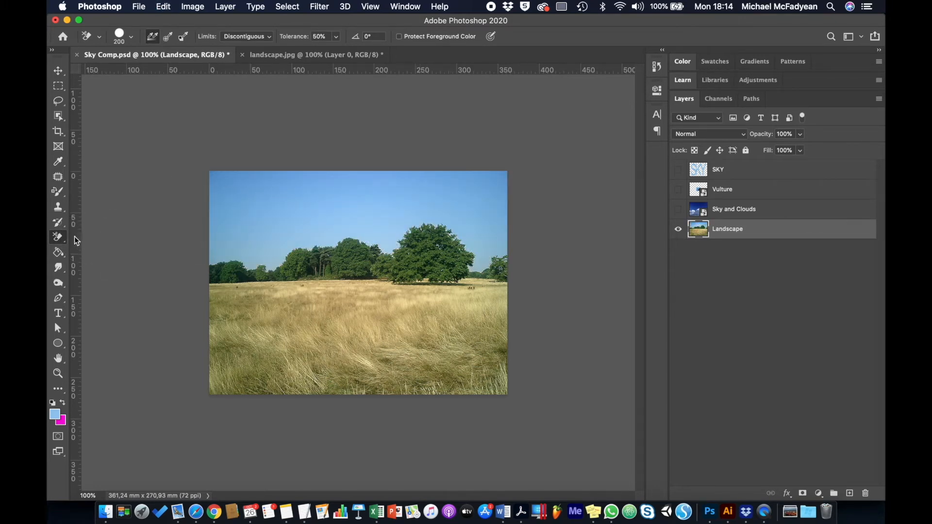
Step: Remove the Landscape layer's whole sky with the Magic Eraser at tolerance 80 and Contiguous off, and undo the removal
click(60, 237)
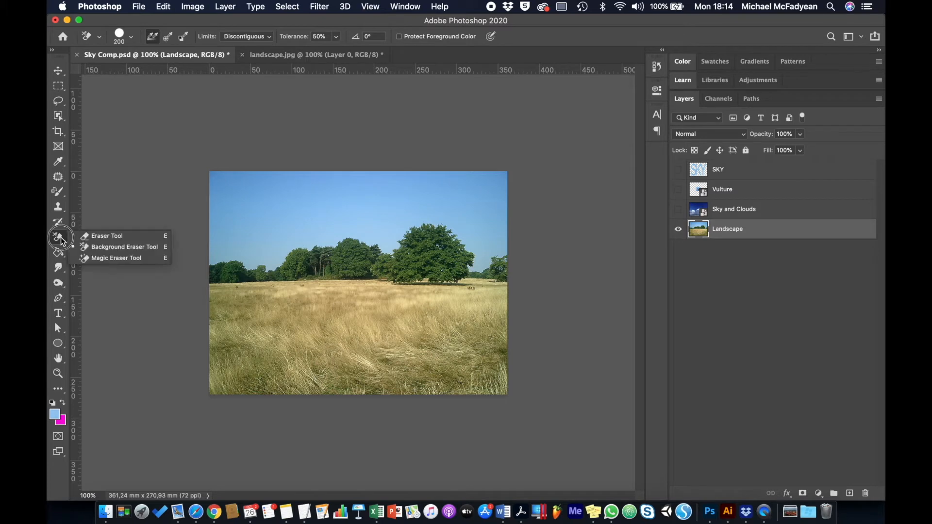
click(111, 259)
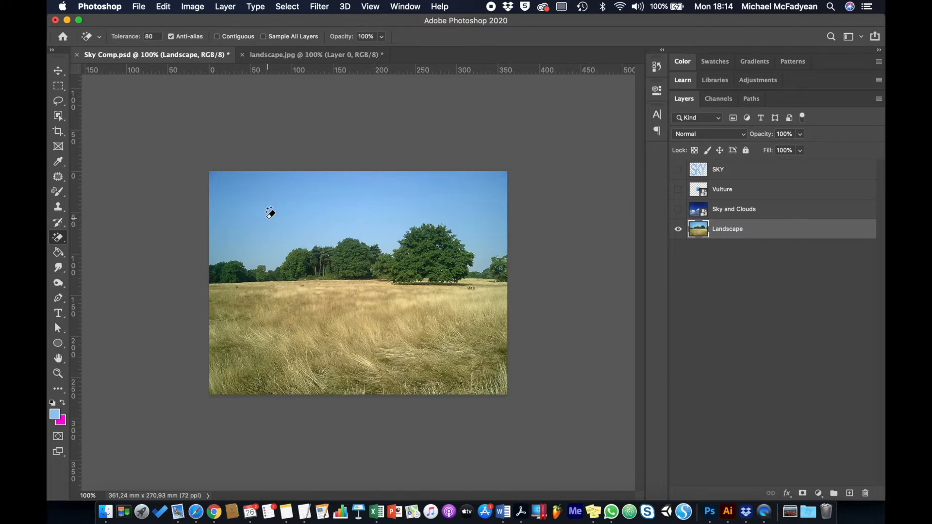
click(151, 37)
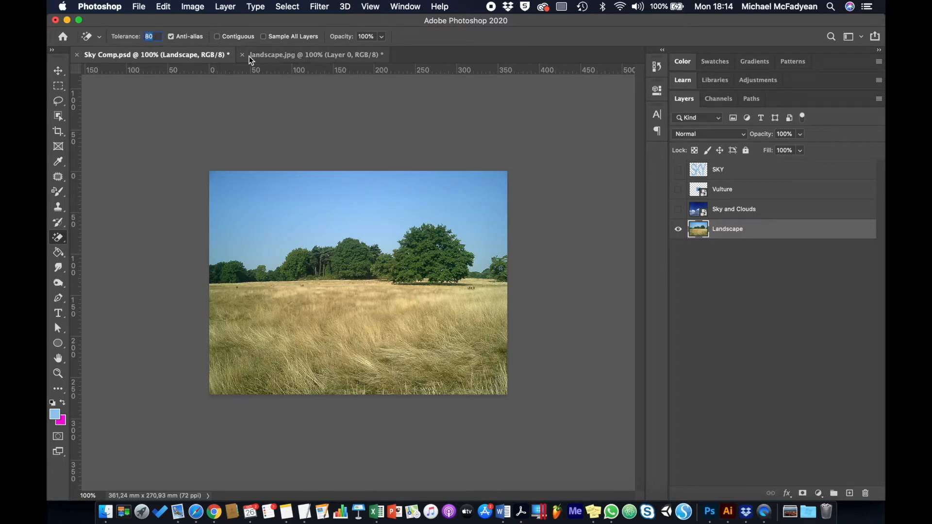
click(272, 205)
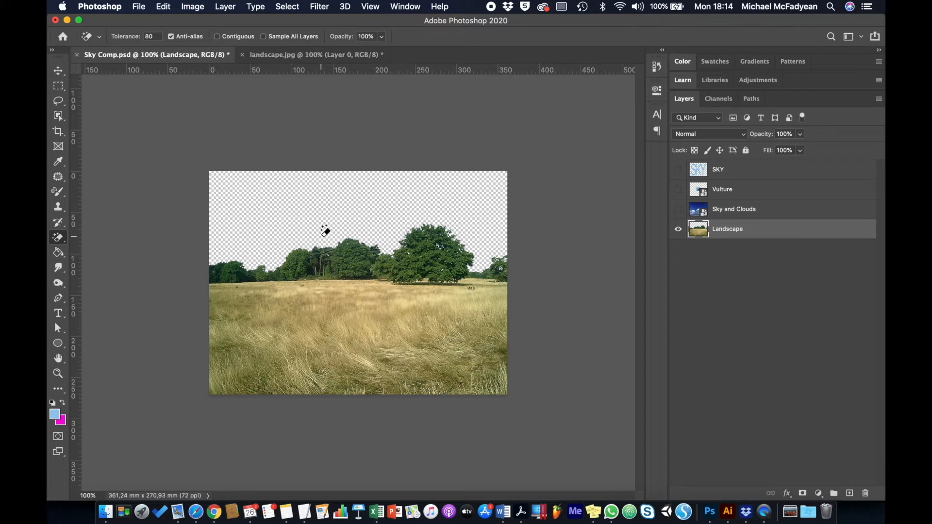
key(super+z)
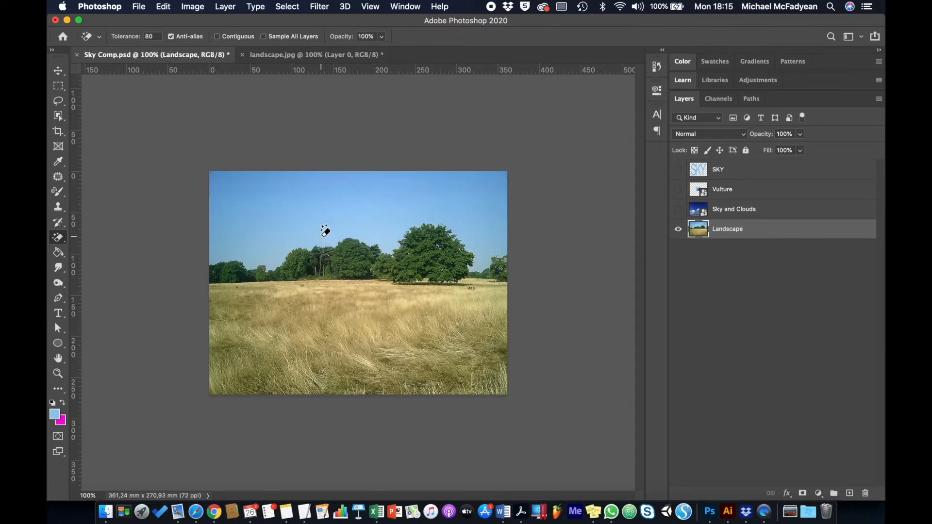
Step: Select the Landscape layer's blue sky with Color Range using sampled colors, raising the fuzziness slightly
click(57, 71)
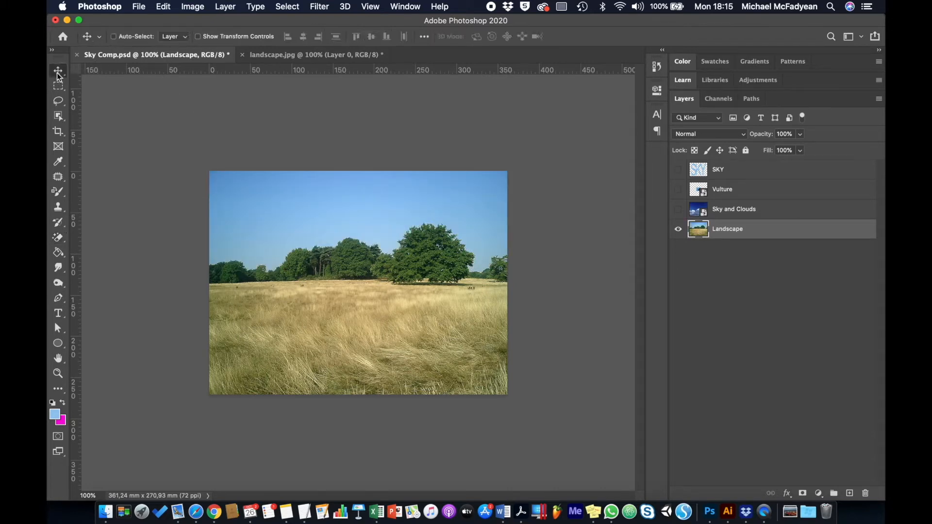
click(287, 6)
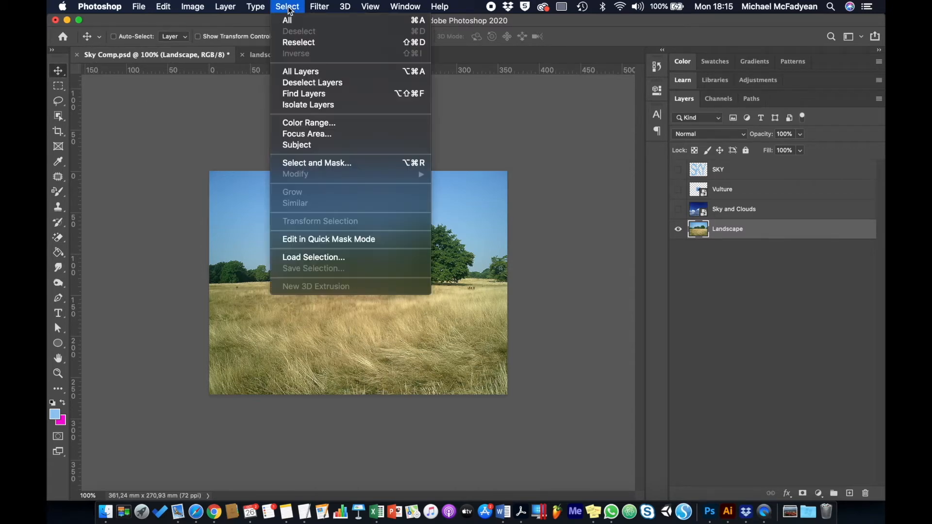
click(318, 120)
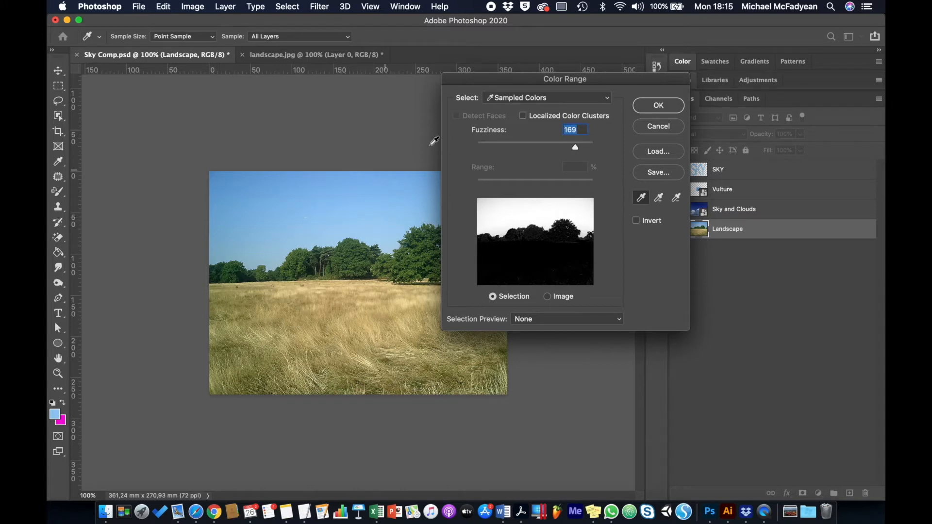
mouse_move(574, 147)
mouse_down()
mouse_move(562, 146)
mouse_move(578, 149)
mouse_up()
click(668, 104)
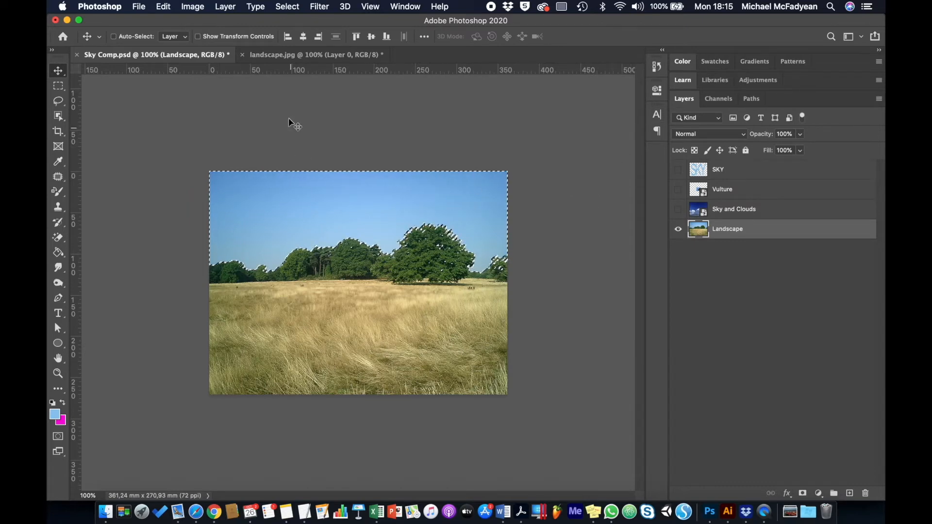
Step: Refine the sky selection in Select and Mask by setting the contrast to 30%, with the output as a selection
click(287, 6)
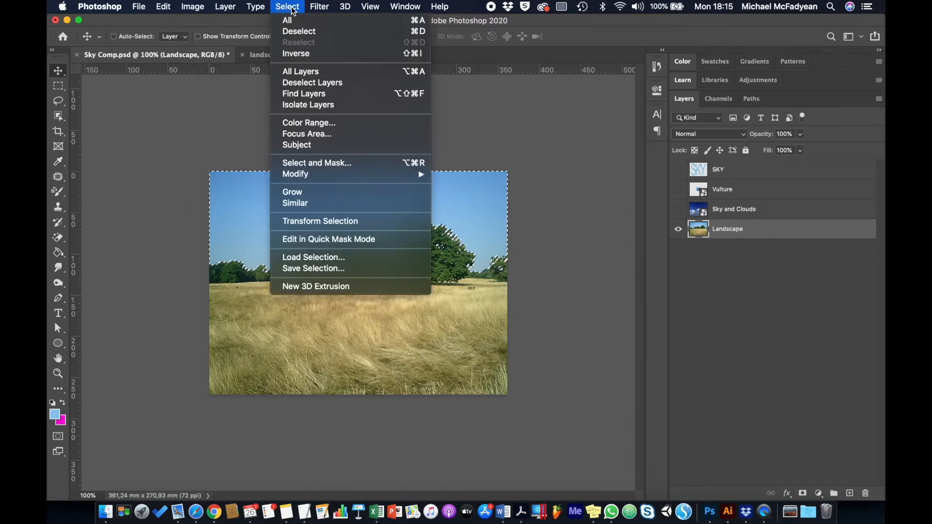
click(321, 164)
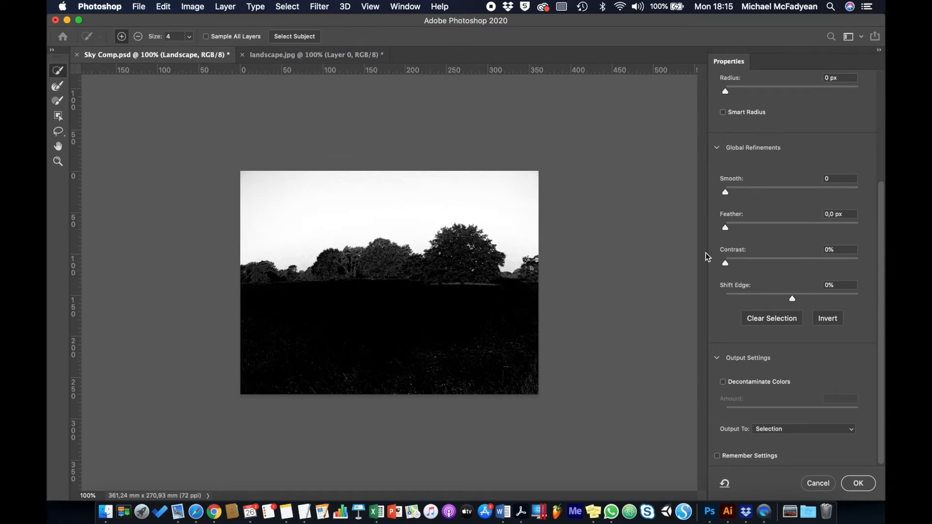
drag(727, 266, 766, 266)
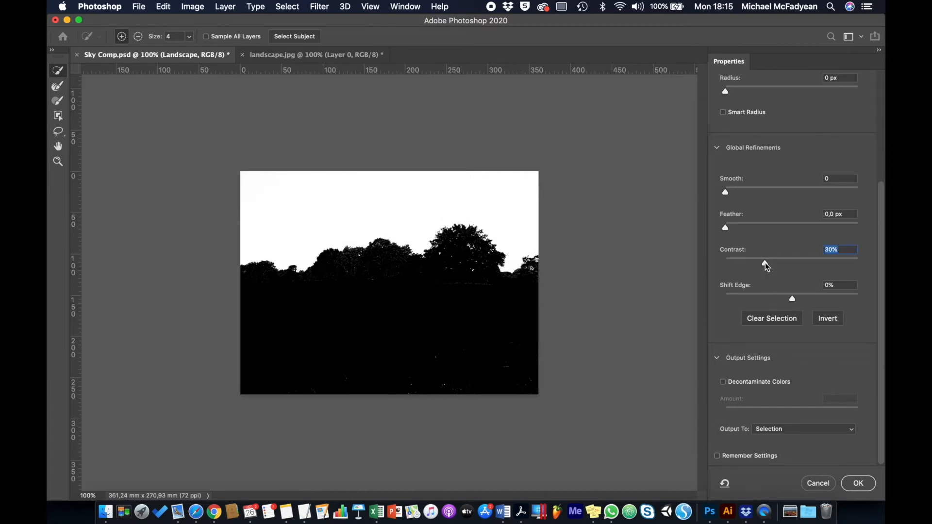
click(857, 484)
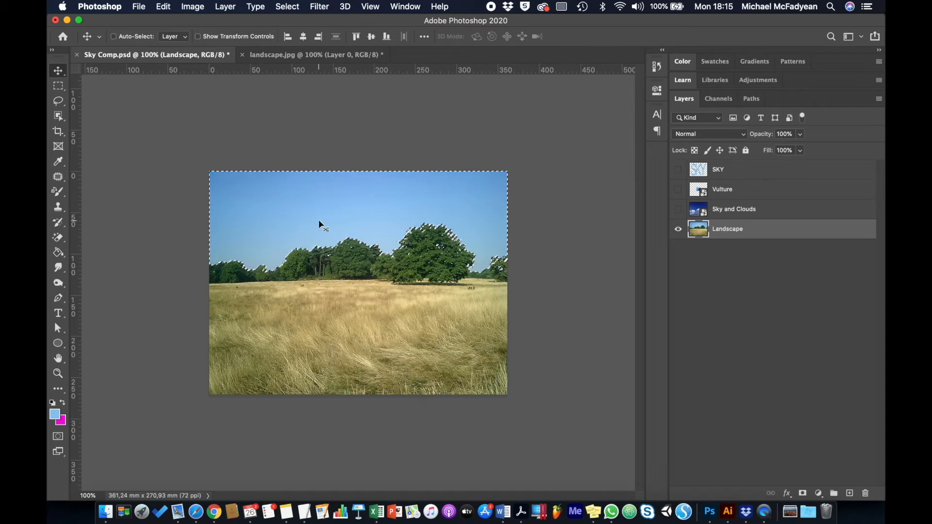
Step: Invert the selection and add it as a layer mask on the Landscape layer, hiding the sky
click(288, 7)
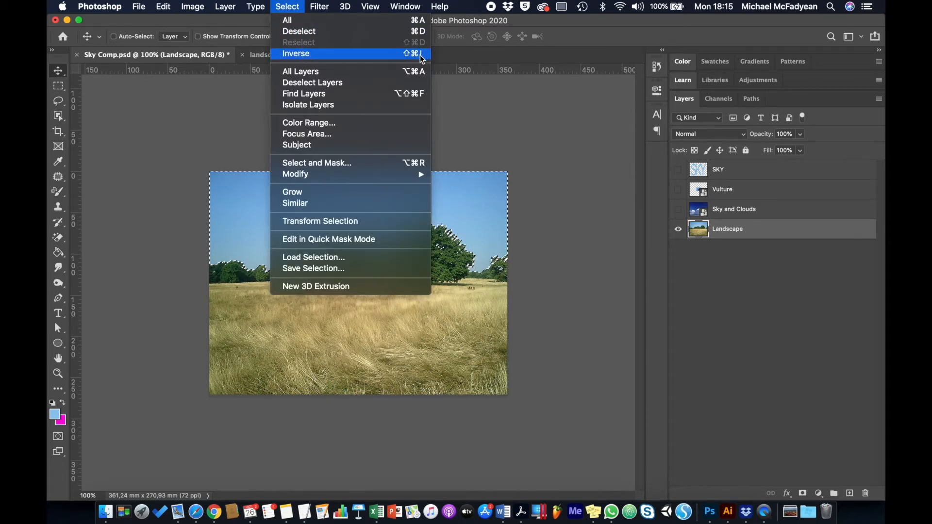
click(398, 53)
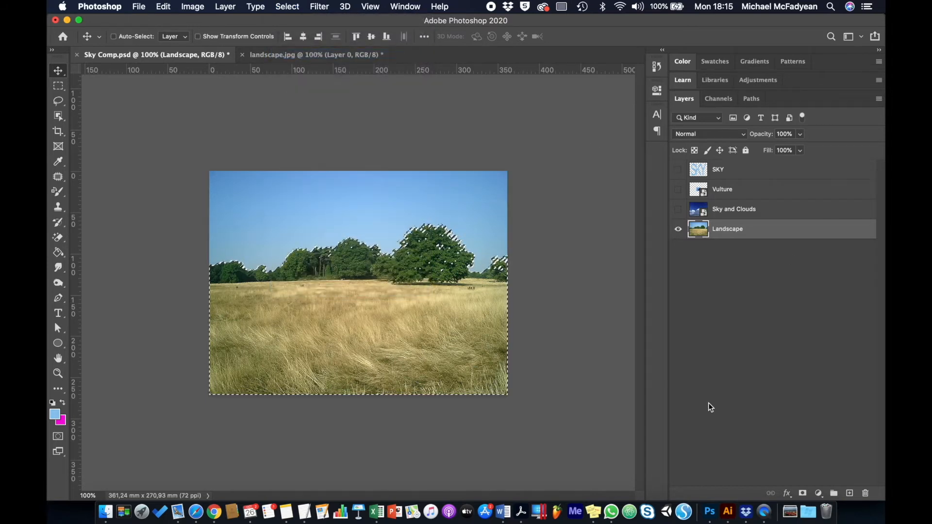
click(803, 492)
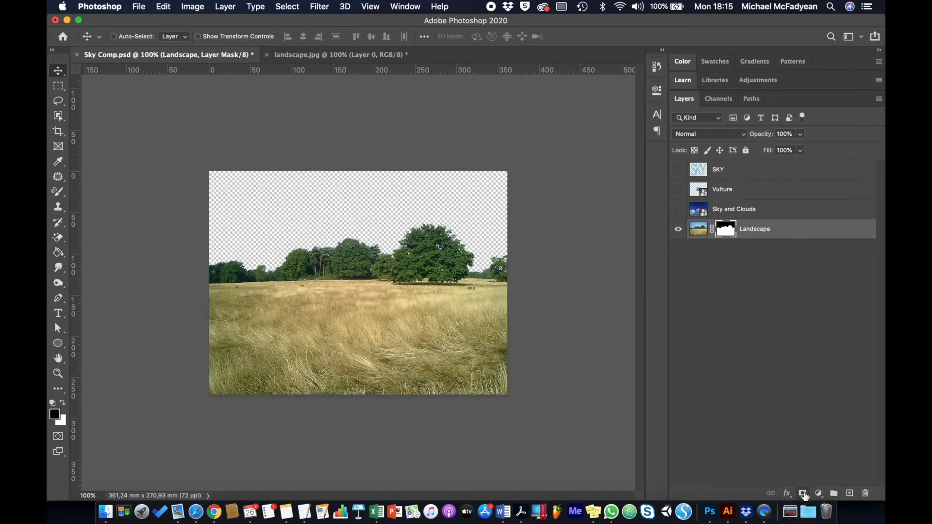
Step: View the Landscape layer mask on its own, and disable and re-enable it to compare the image with and without the original sky
alt+click(725, 232)
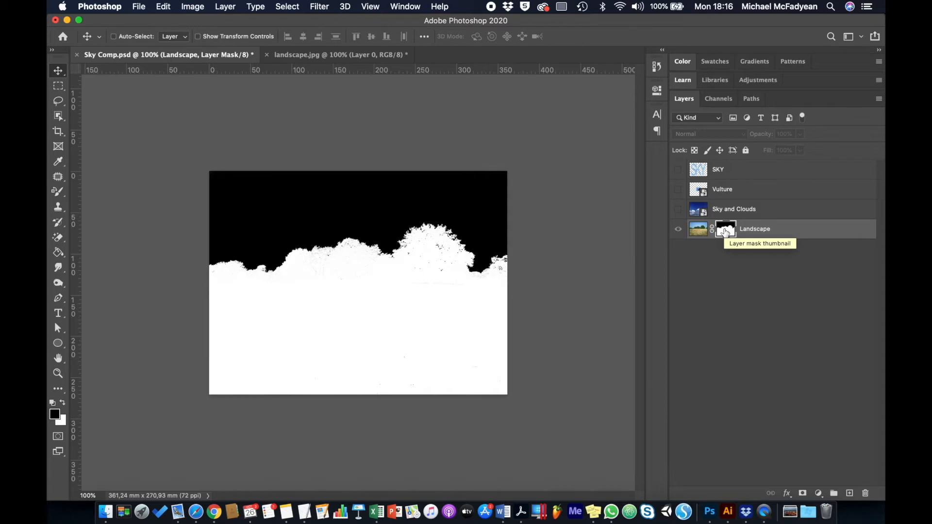
alt+click(726, 232)
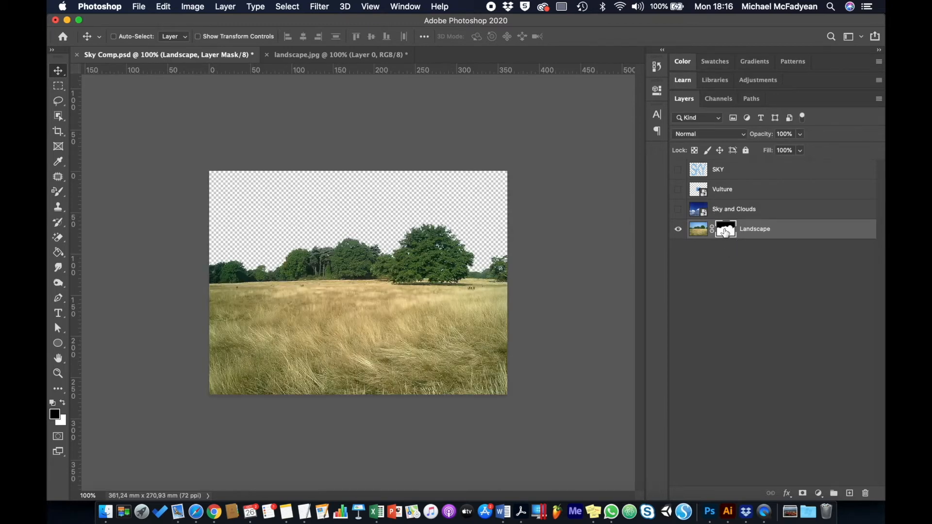
right_click(725, 233)
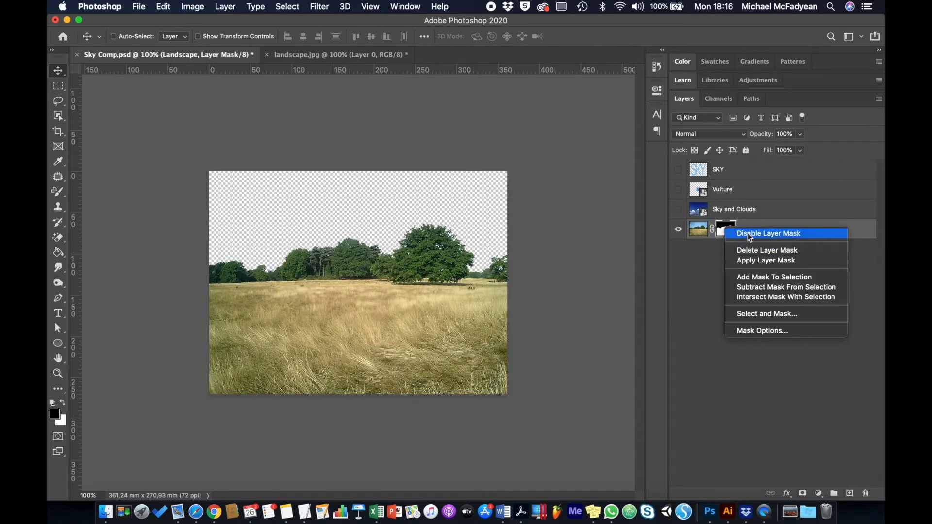
click(747, 233)
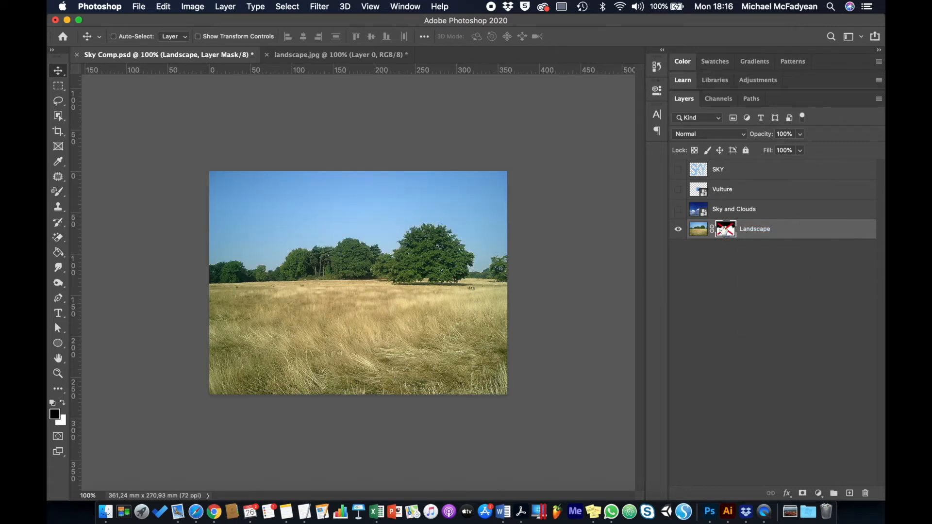
right_click(724, 230)
click(742, 230)
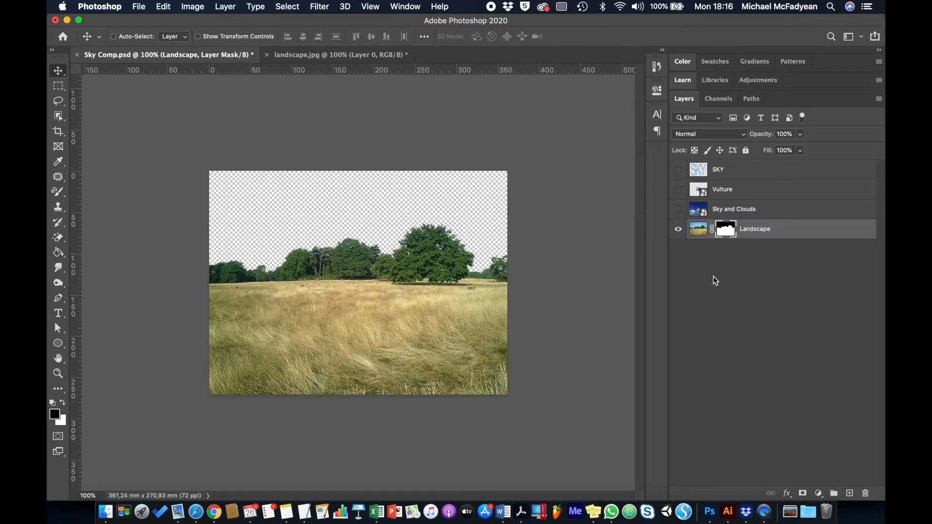
Step: Show the Sky and Clouds layer, place it below Landscape, and move it up so the clouds sit just above the trees
click(734, 213)
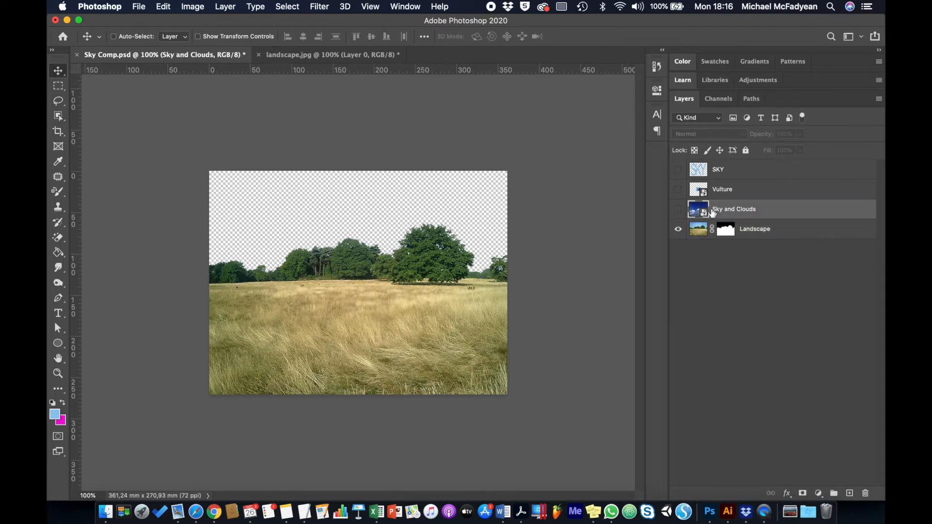
click(678, 210)
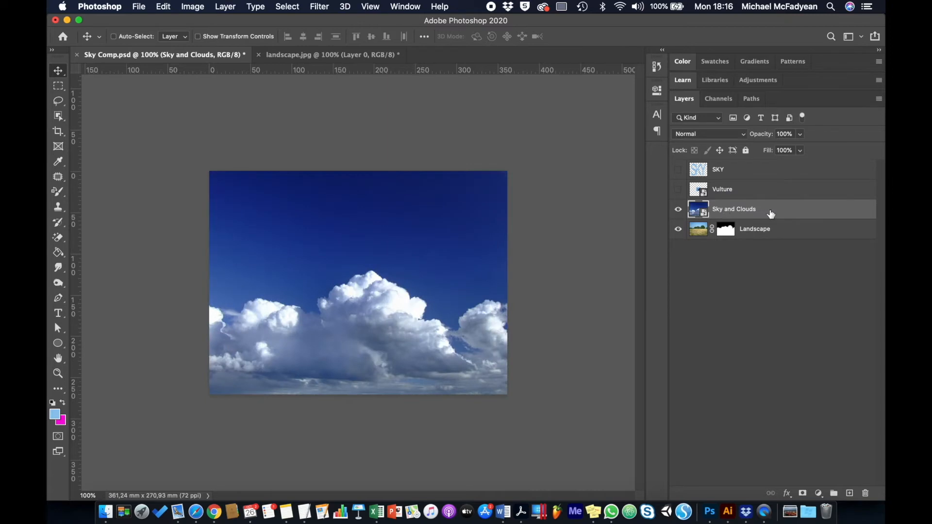
drag(769, 213, 765, 243)
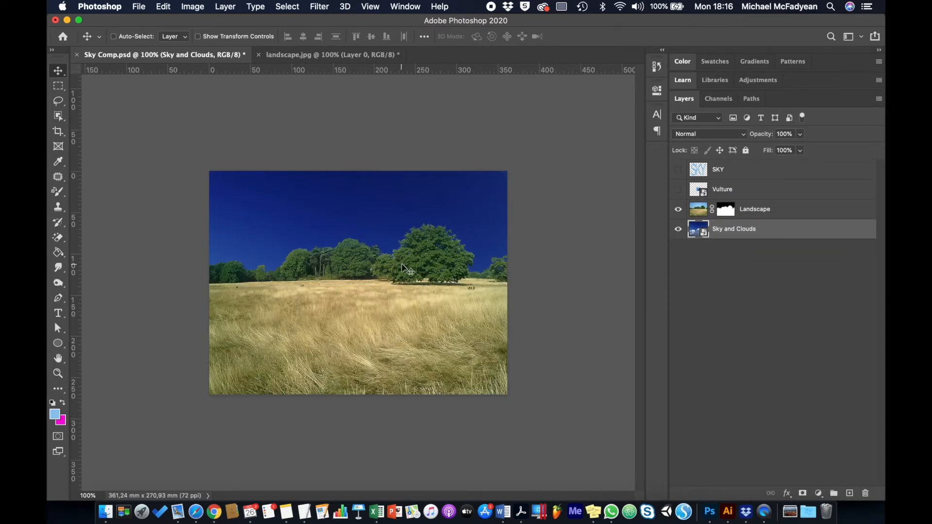
drag(387, 269, 395, 179)
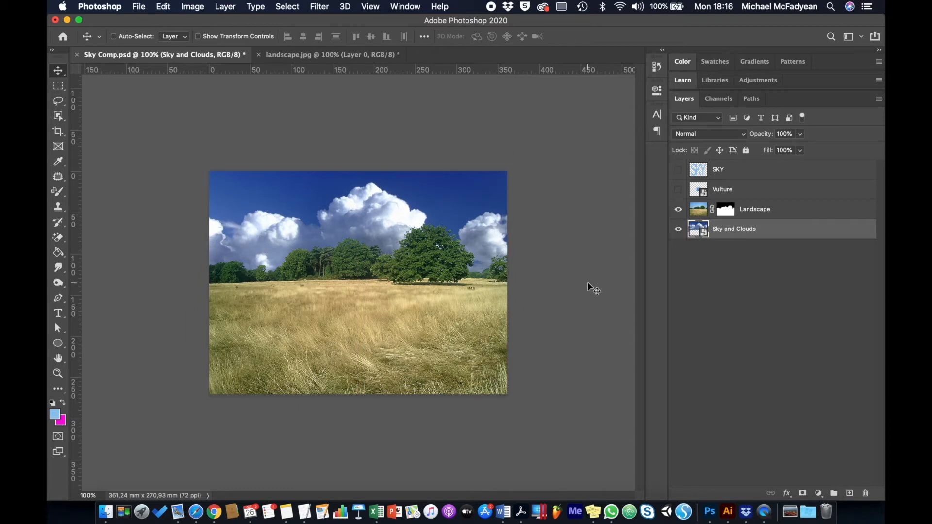
Step: Show the Vulture layer and select the bird with the Object Selection tool using a rectangle around its blue picture
click(760, 194)
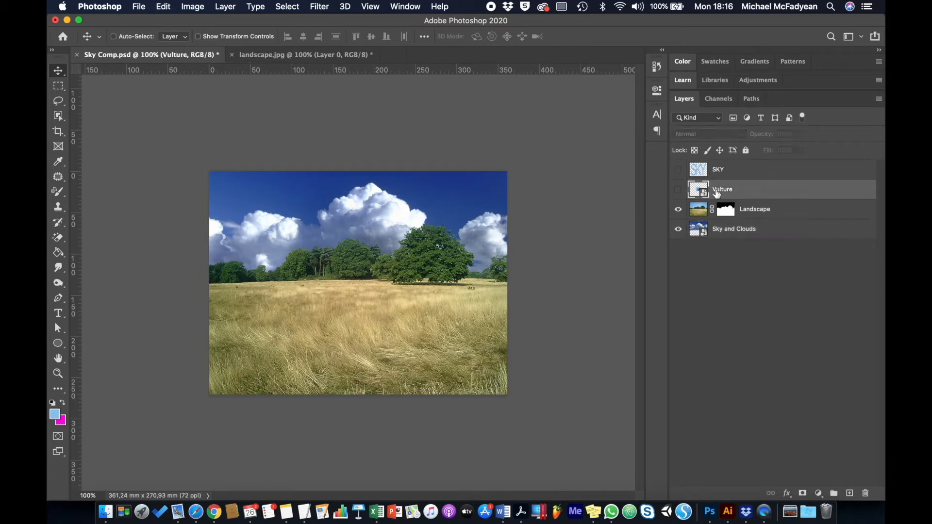
click(678, 190)
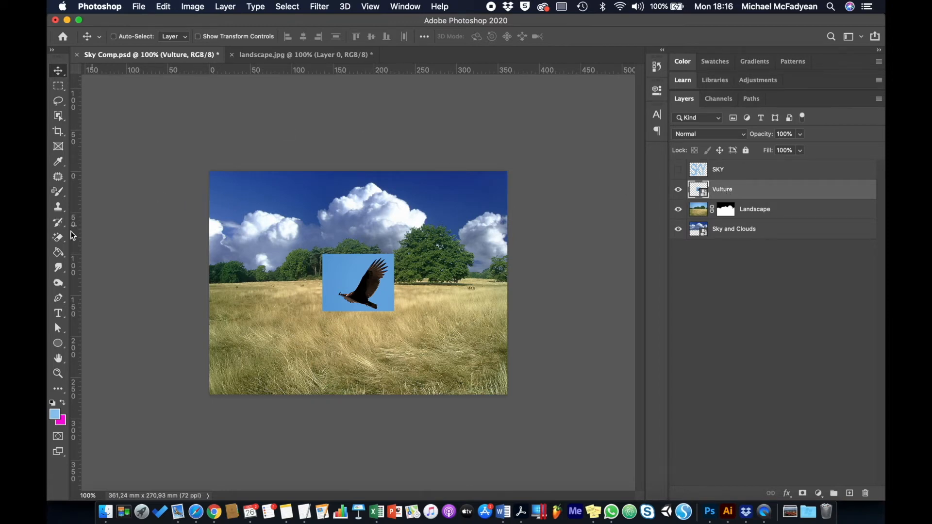
click(57, 237)
click(114, 235)
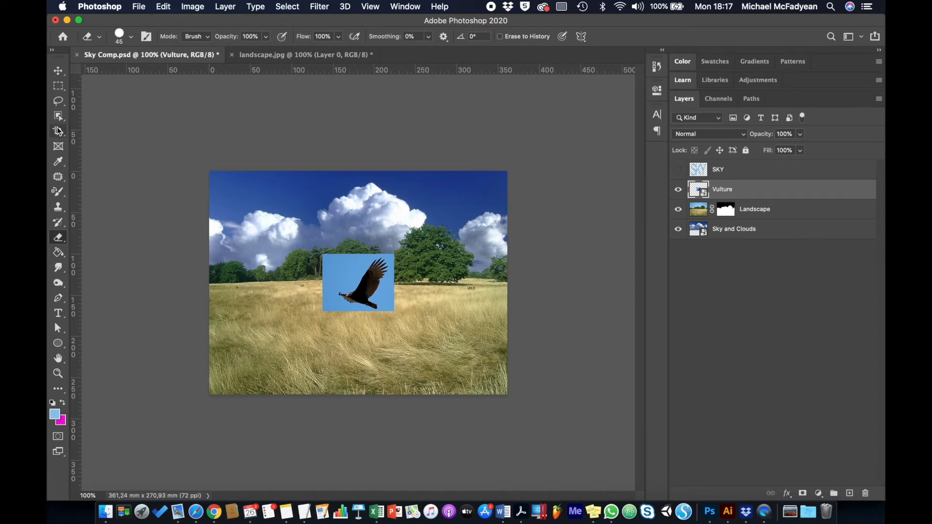
drag(59, 116, 92, 115)
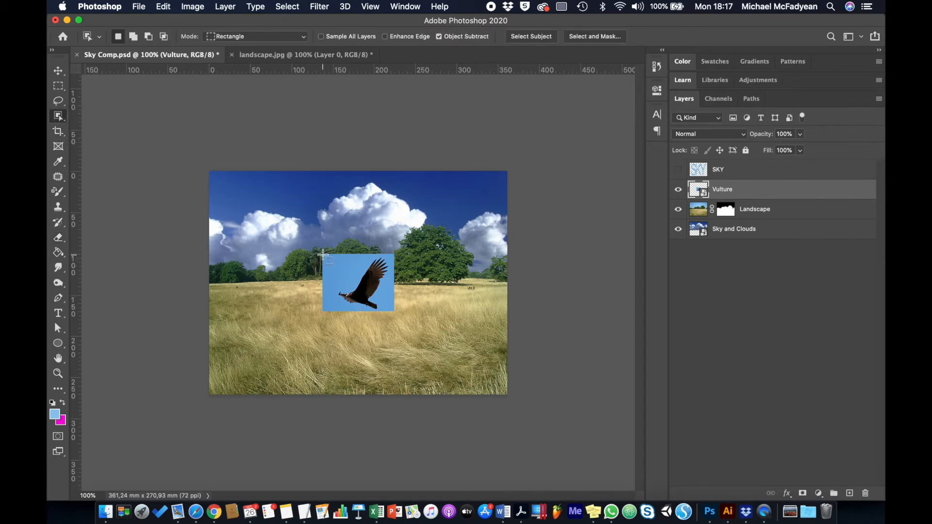
drag(323, 254, 393, 311)
Step: Mask the Vulture layer to the selected bird and move it up in front of the central cloud
click(802, 494)
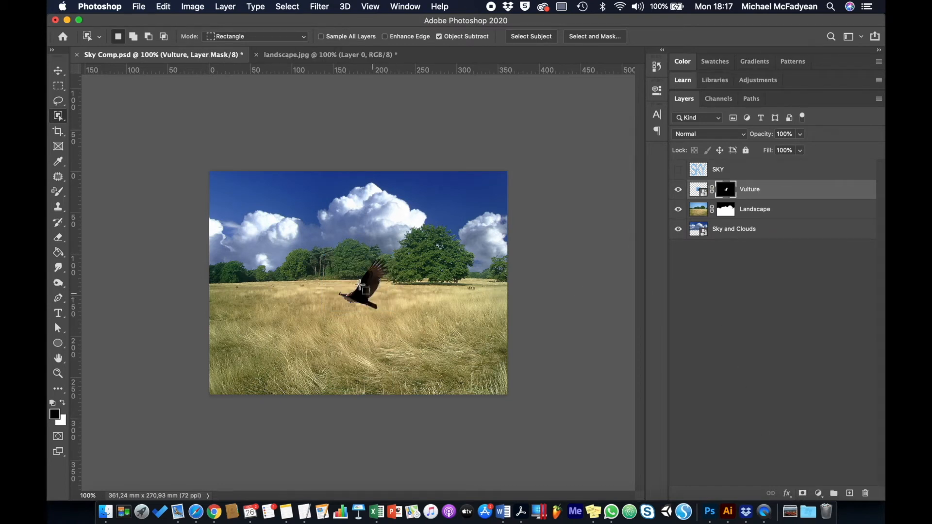
click(58, 69)
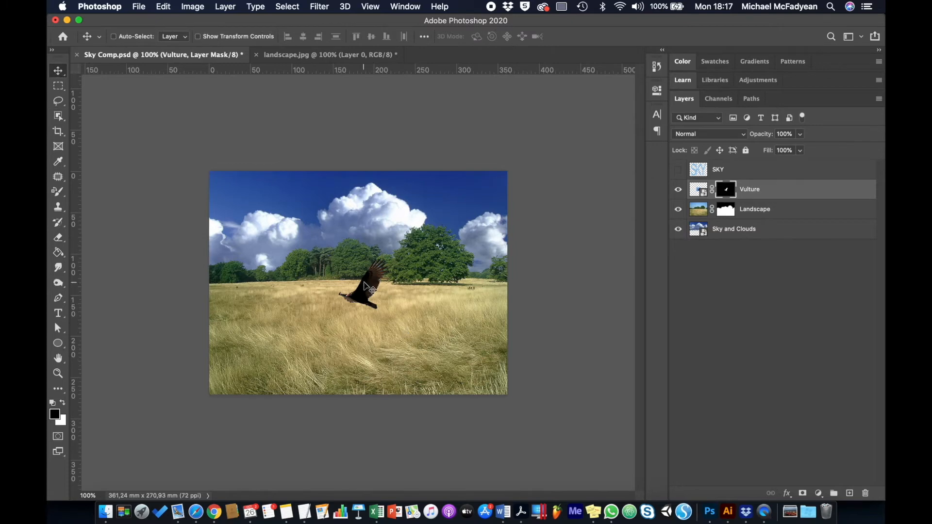
drag(368, 286, 378, 218)
key(super+0)
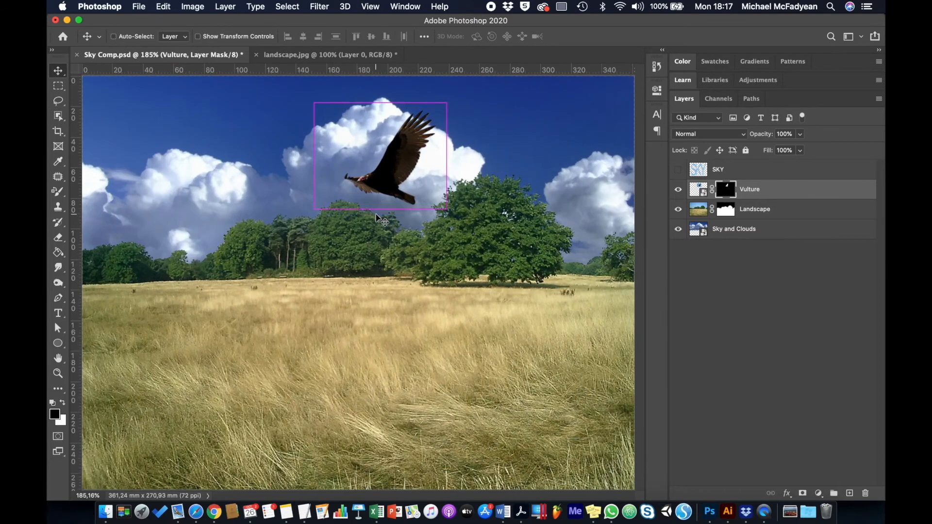
Step: Scale the vulture down to about 71%, cancel the transform, and undo the vulture's move and layer mask
key(super+t)
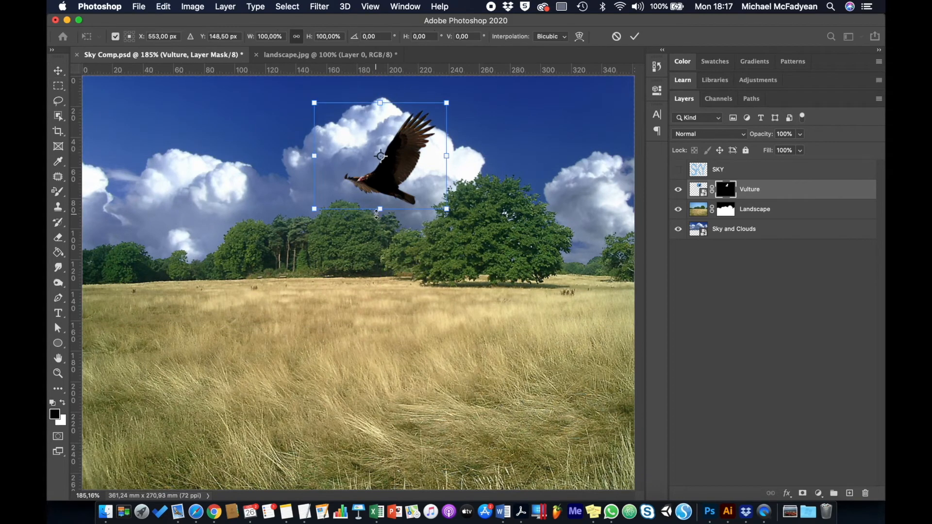
drag(446, 104, 431, 147)
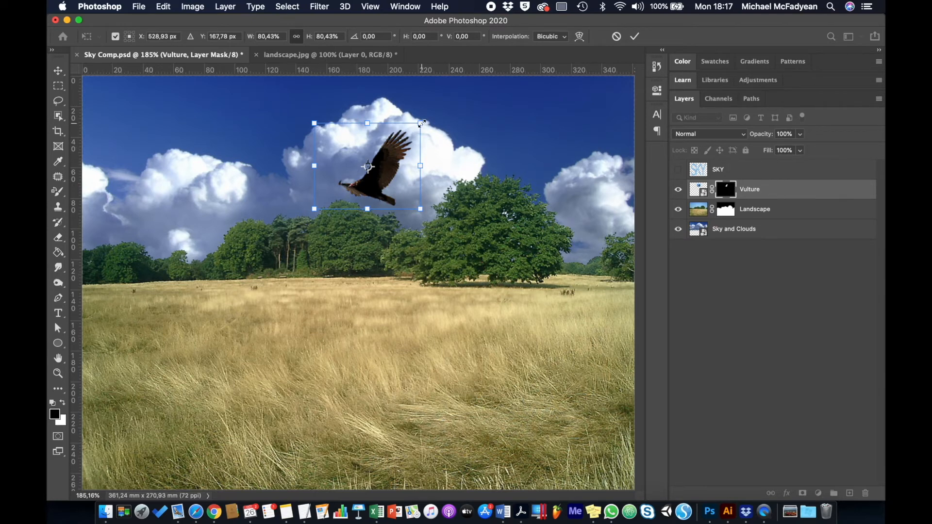
drag(422, 123, 425, 152)
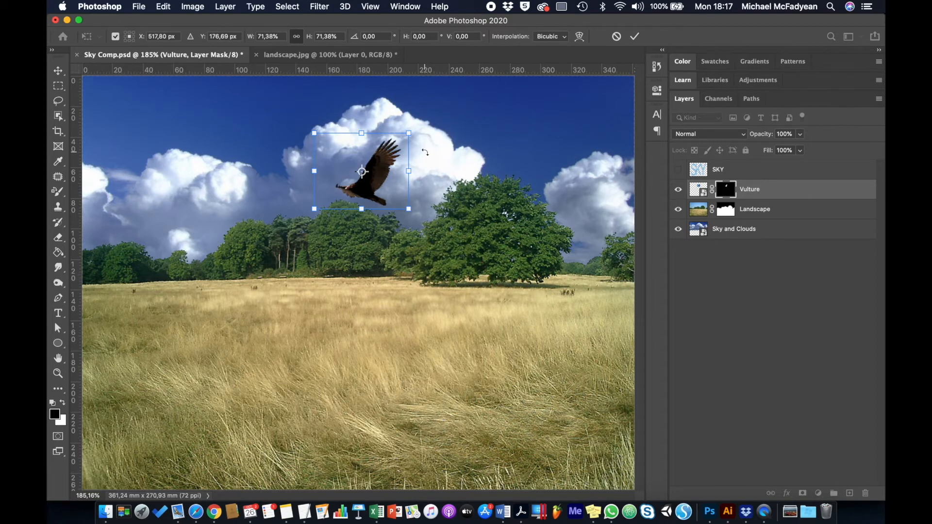
key(Escape)
key(super+z)
key(super+z)
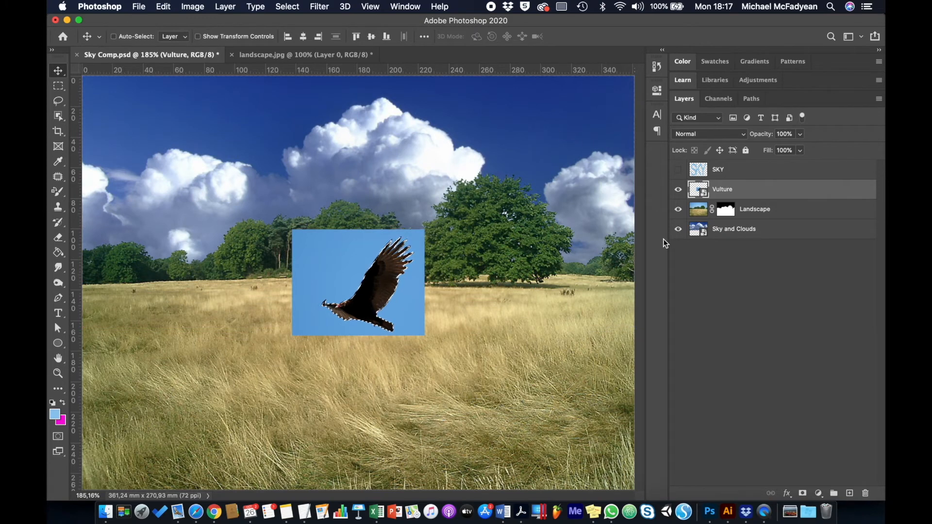
Step: Rasterize the Vulture layer and open its bird selection in Select and Mask with the On Layers view
right_click(729, 194)
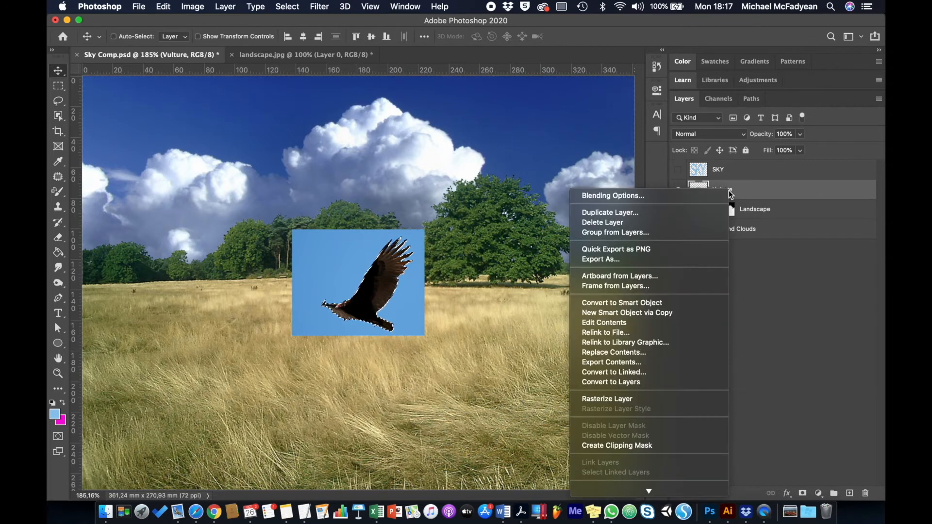
click(617, 400)
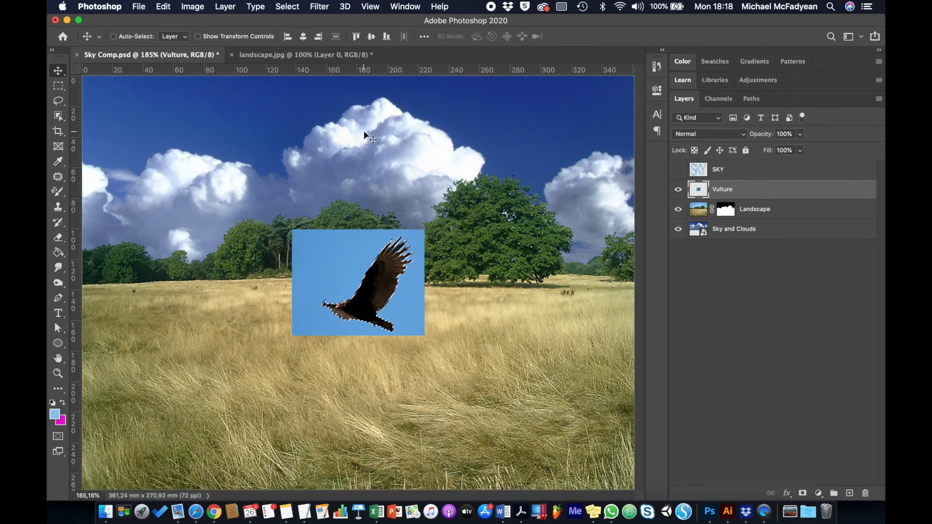
click(288, 6)
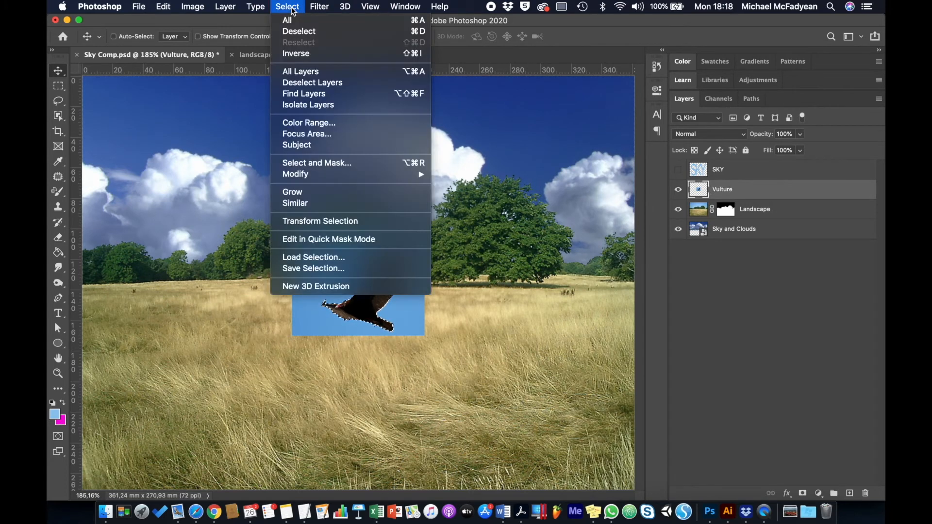
click(313, 164)
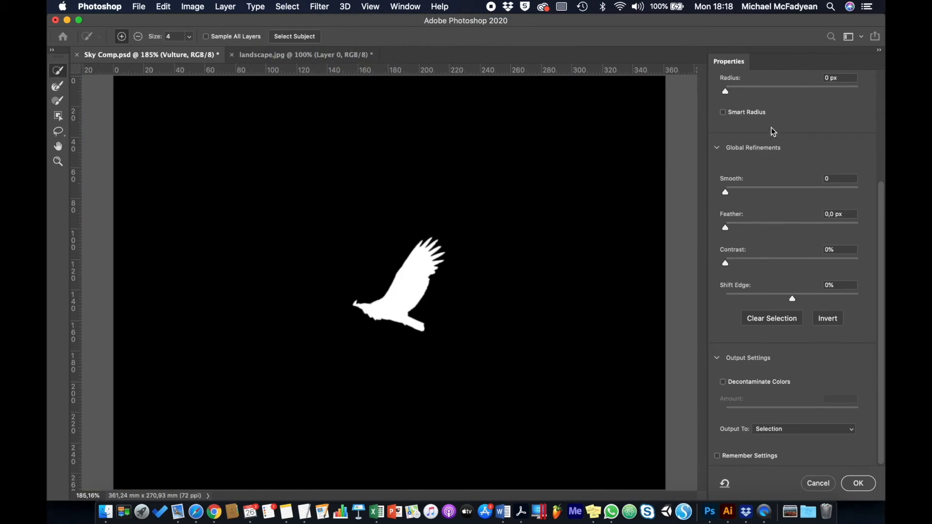
scroll(773, 132, up, 5)
click(766, 111)
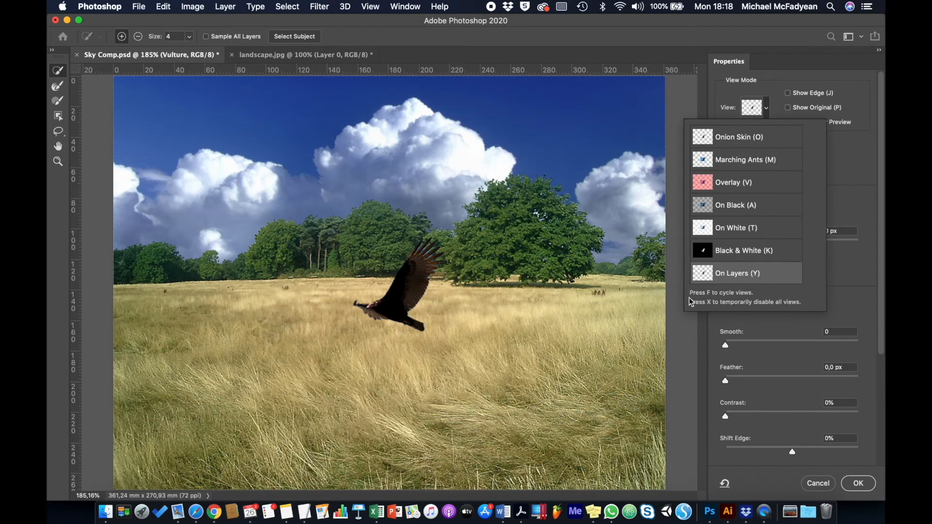
key(super+plus)
key(super+plus)
key(super+plus)
key(super+plus)
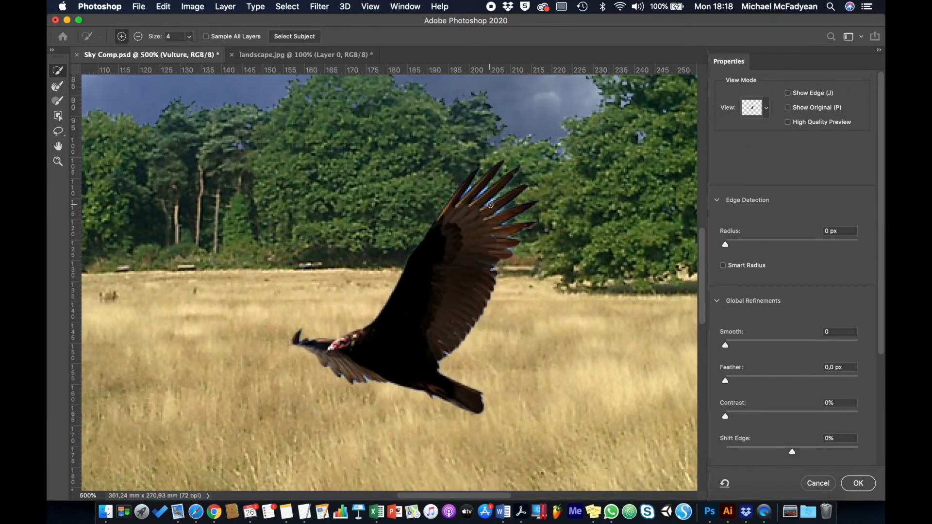
Step: Refine the selection along the raised wing's feathers, tail joint and front wing with a size 25 Refine Edge brush, outputting a selection
click(58, 86)
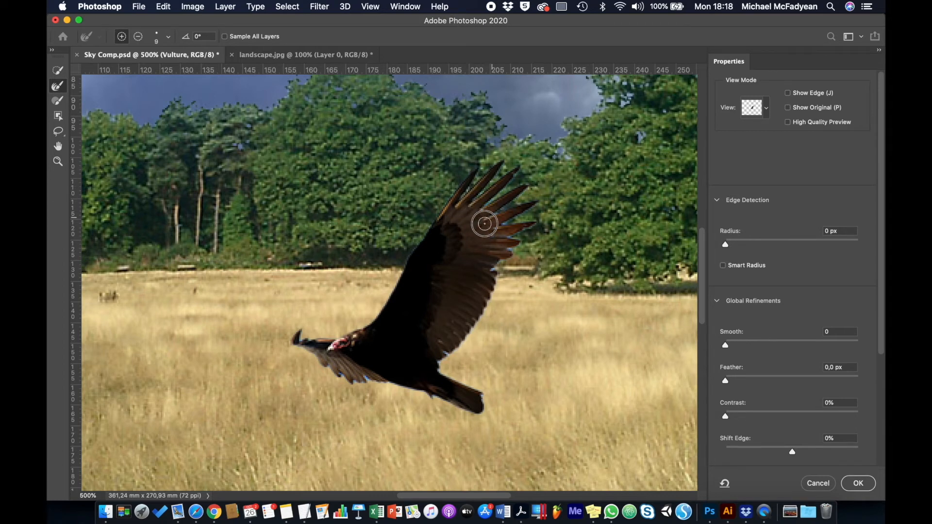
key(bracketright)
key(bracketright)
key(bracketright)
key(bracketright)
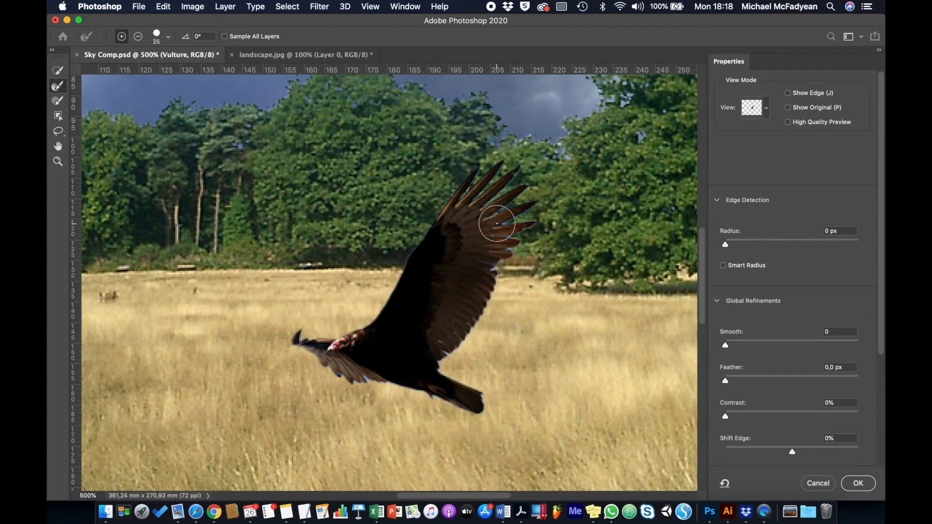
mouse_move(496, 224)
mouse_down()
mouse_move(532, 261)
mouse_move(519, 279)
mouse_move(499, 258)
mouse_move(492, 283)
mouse_up()
drag(439, 346, 440, 370)
mouse_move(383, 371)
mouse_down()
mouse_move(364, 377)
mouse_move(322, 359)
mouse_up()
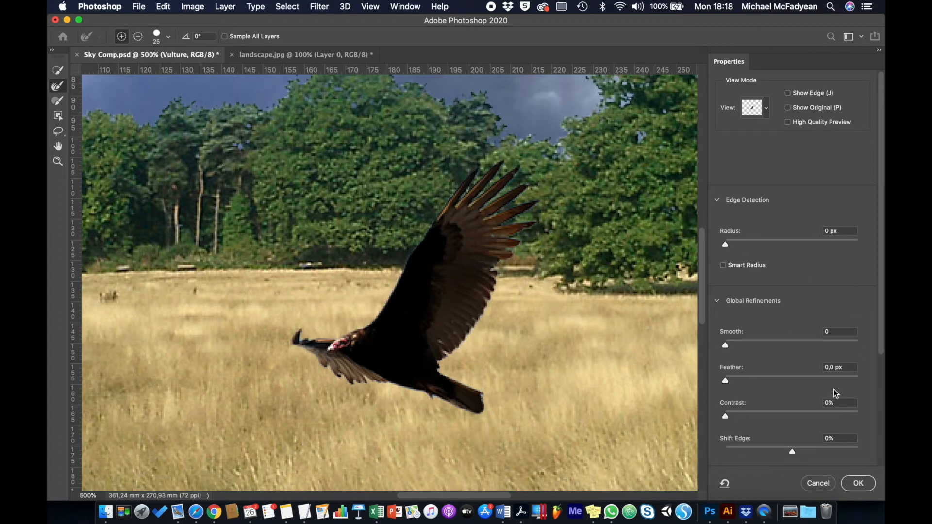
scroll(828, 362, down, 5)
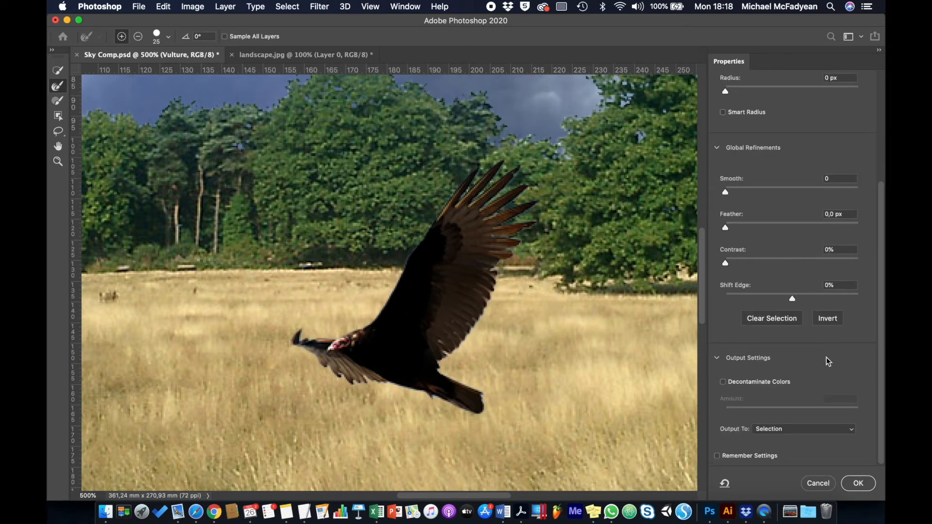
click(853, 484)
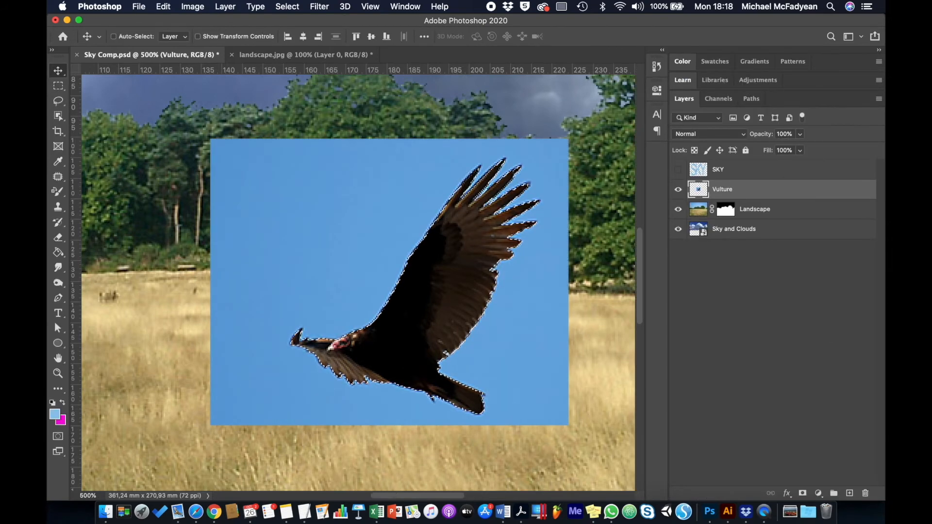
Step: Invert the selection, delete the blue background from the Vulture layer, and deselect
click(289, 7)
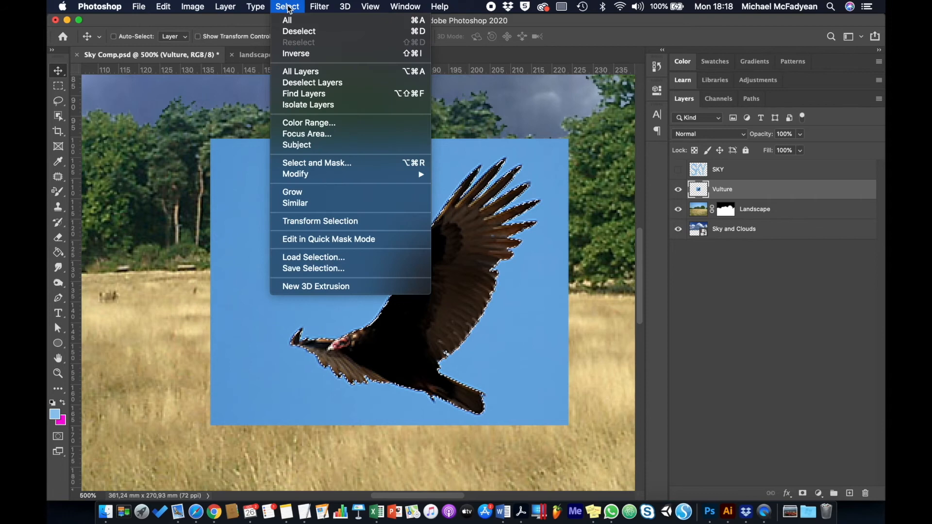
click(289, 56)
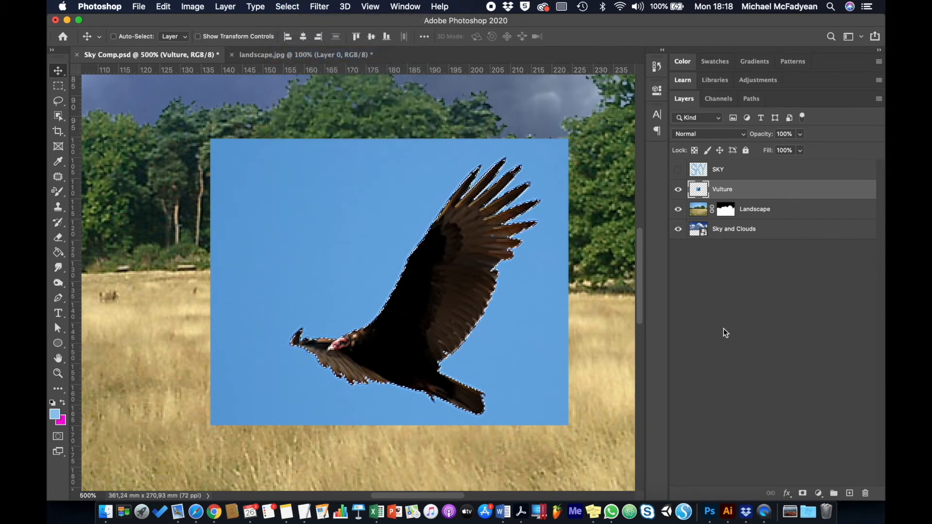
key(Delete)
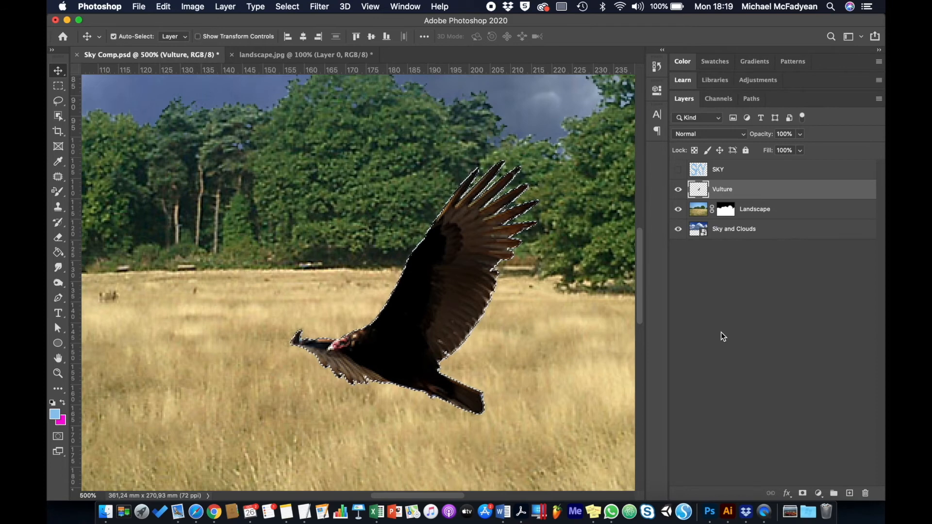
key(super+d)
key(super+0)
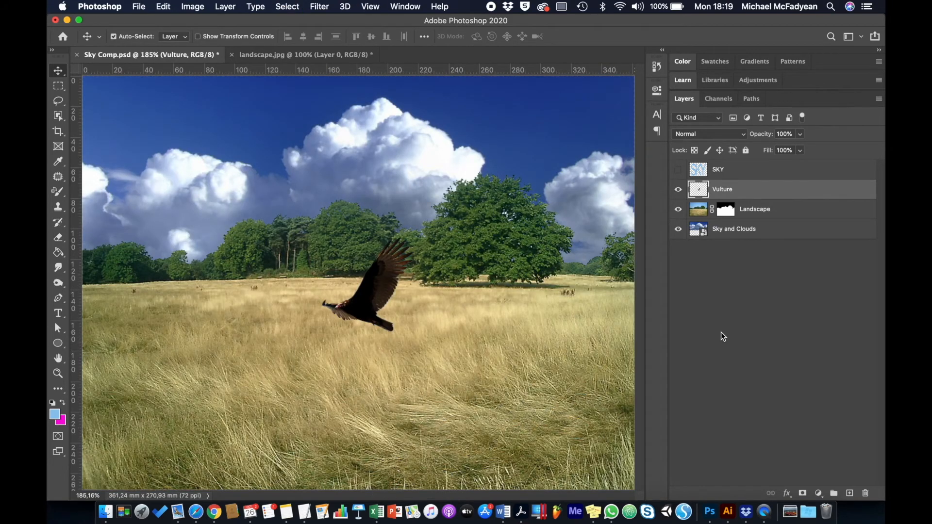
Step: Move the vulture up with Free Transform so it flies in front of the central cloud, just above the large tree
key(super+t)
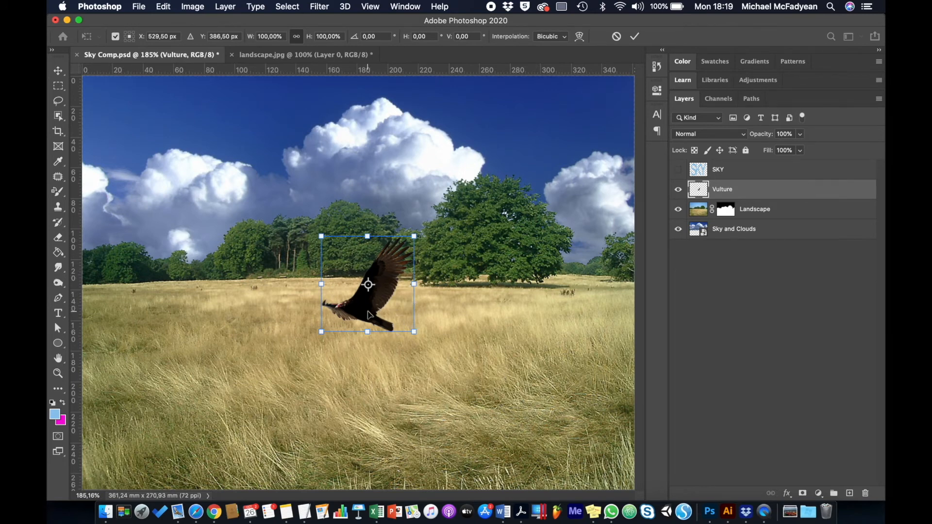
drag(370, 315, 422, 183)
key(Return)
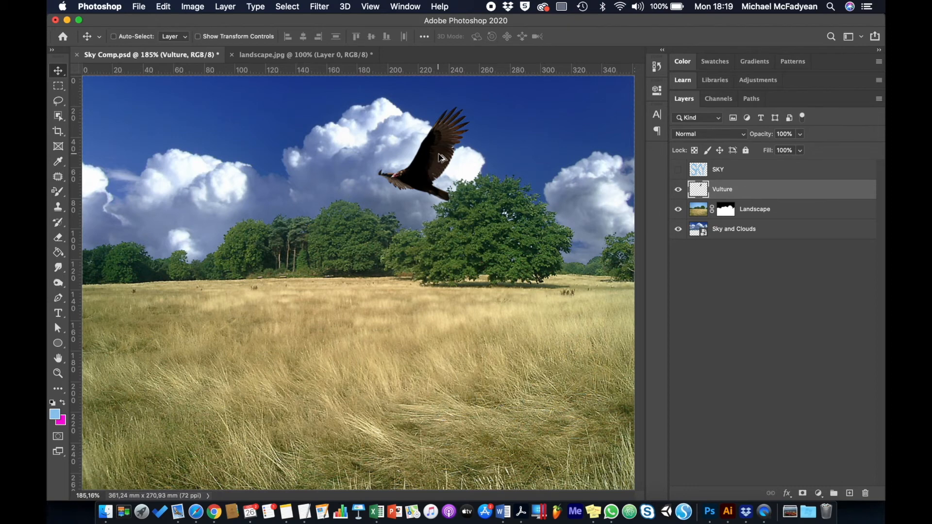
Step: Duplicate the vulture level with the original on its head side and scale the copy down to about half size
drag(436, 157, 307, 157)
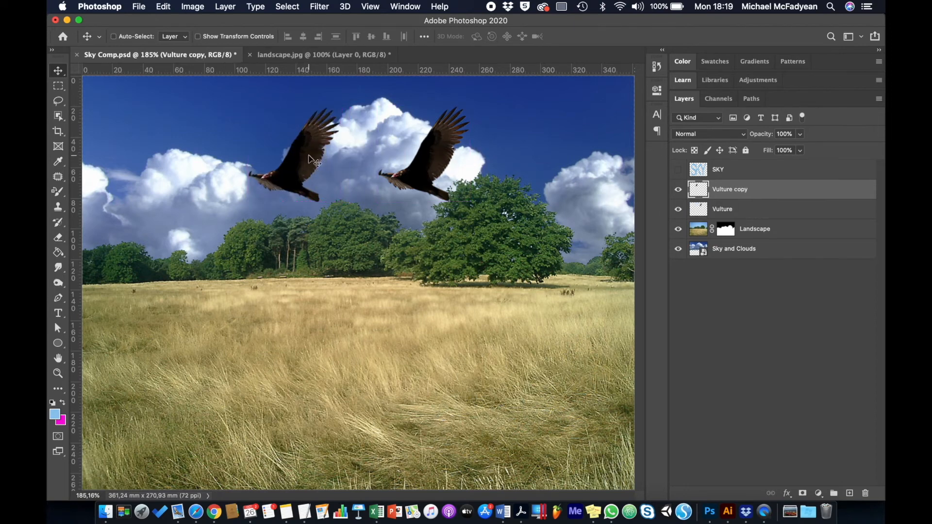
key(super+t)
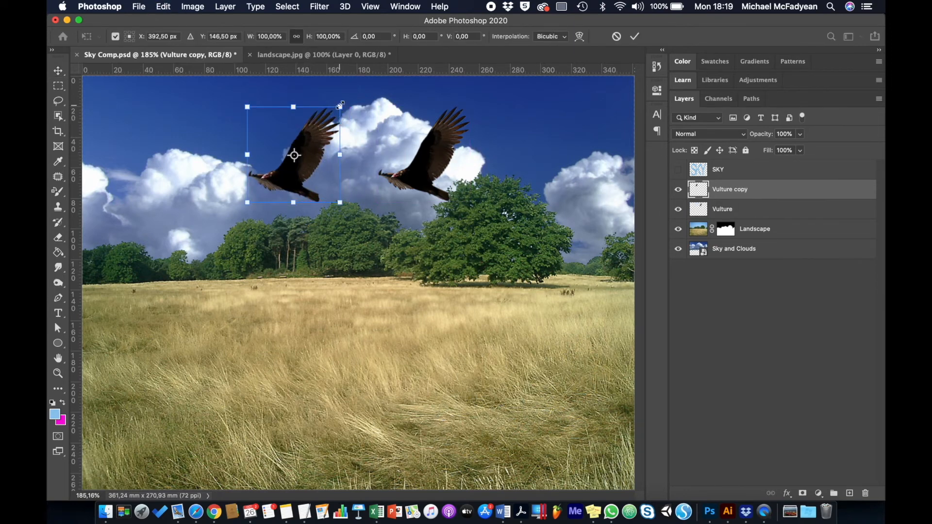
drag(341, 104, 338, 145)
key(Return)
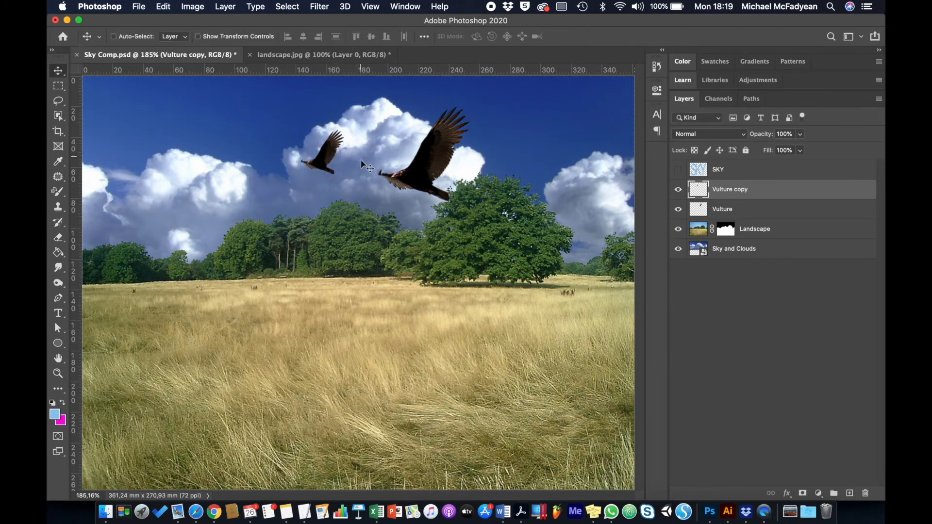
Step: Warp the small vulture copy, bending its raised wing, body, head and tail into a flatter, different flying pose
key(super+plus)
key(super+plus)
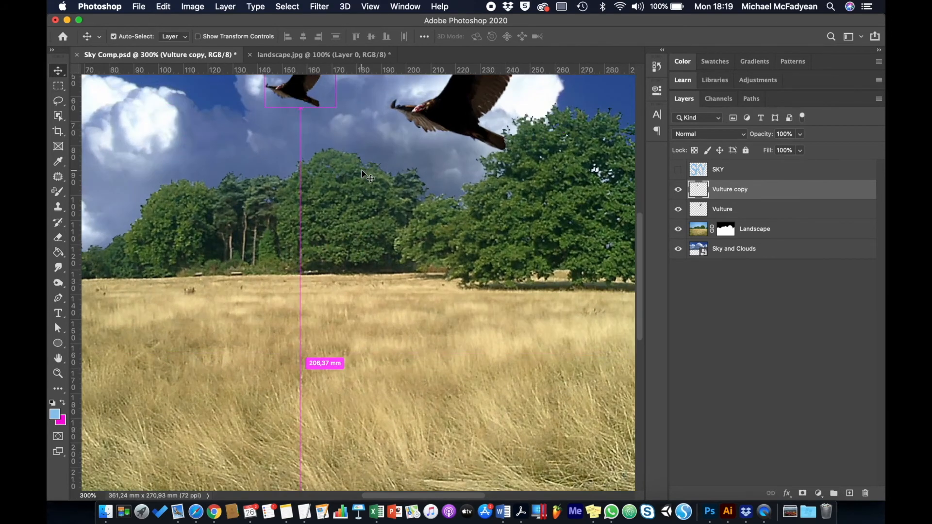
scroll(345, 121, up, 10)
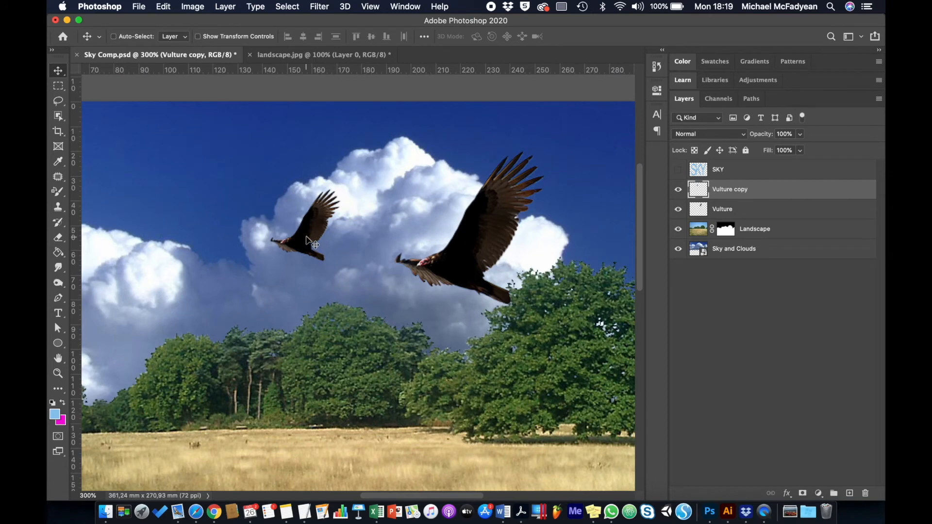
click(170, 6)
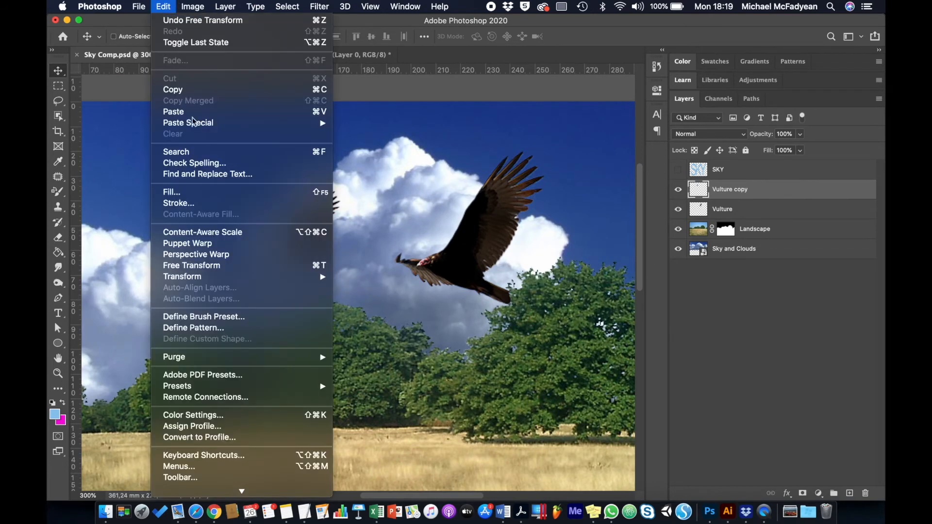
mouse_move(235, 276)
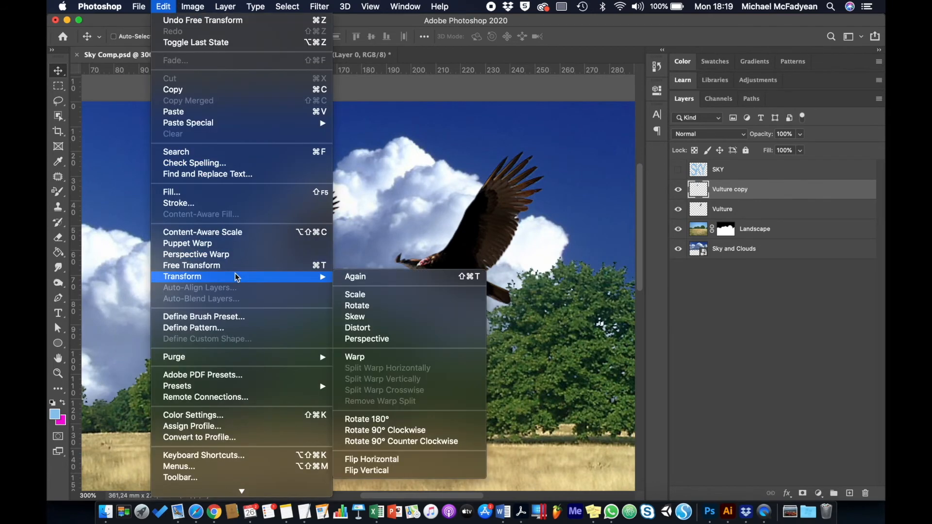
click(366, 328)
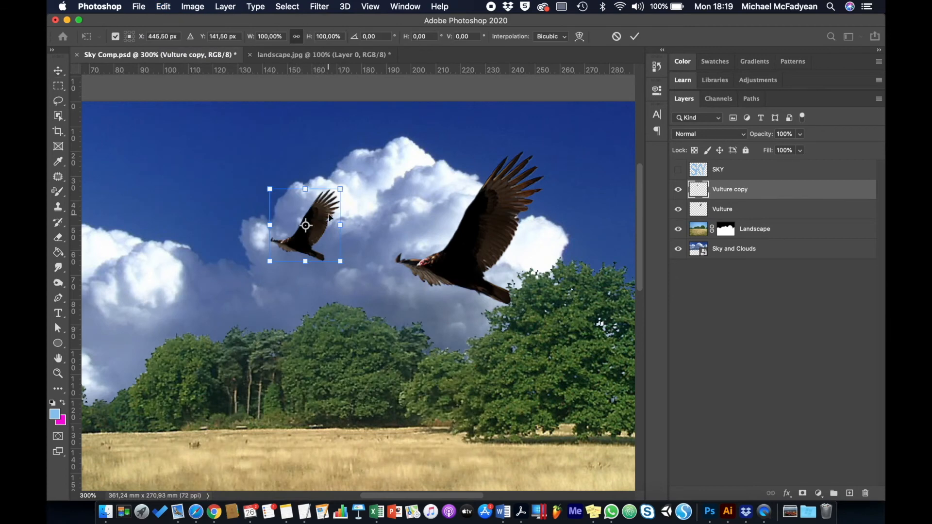
click(162, 7)
mouse_move(243, 278)
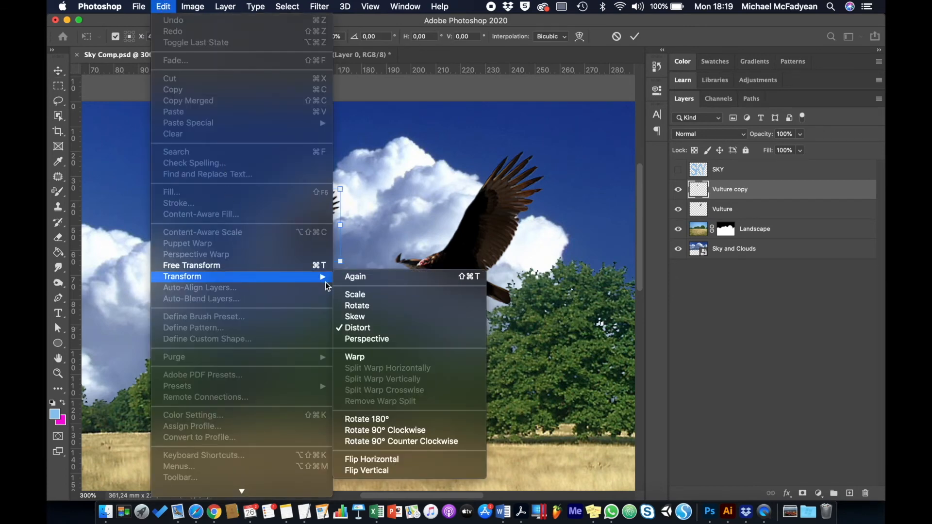
click(360, 358)
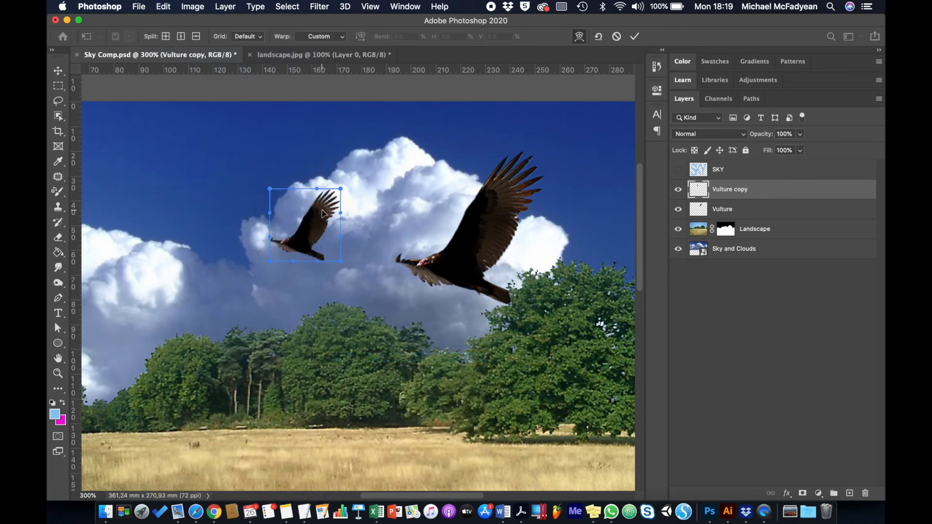
key(super+plus)
key(super+plus)
key(super+plus)
drag(290, 174, 351, 207)
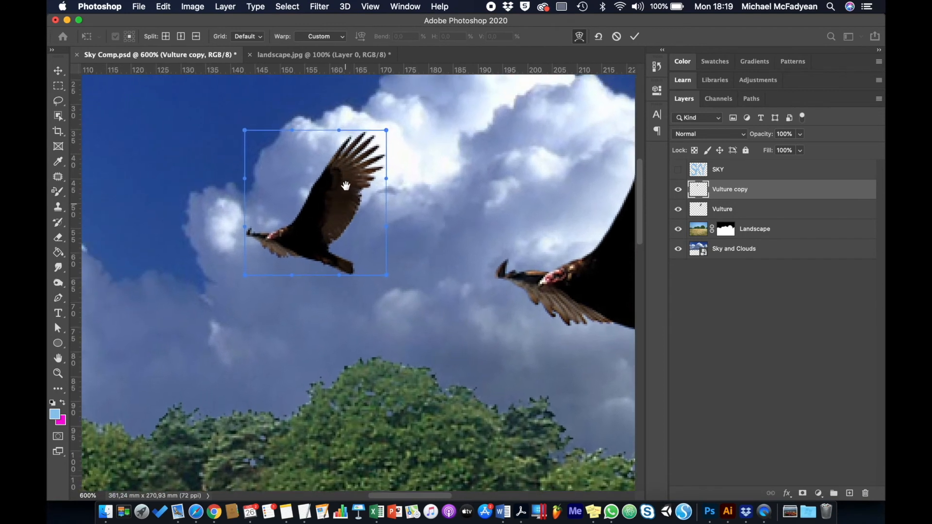
drag(368, 153, 369, 116)
drag(343, 236, 331, 229)
drag(269, 238, 270, 226)
drag(342, 266, 351, 239)
key(Return)
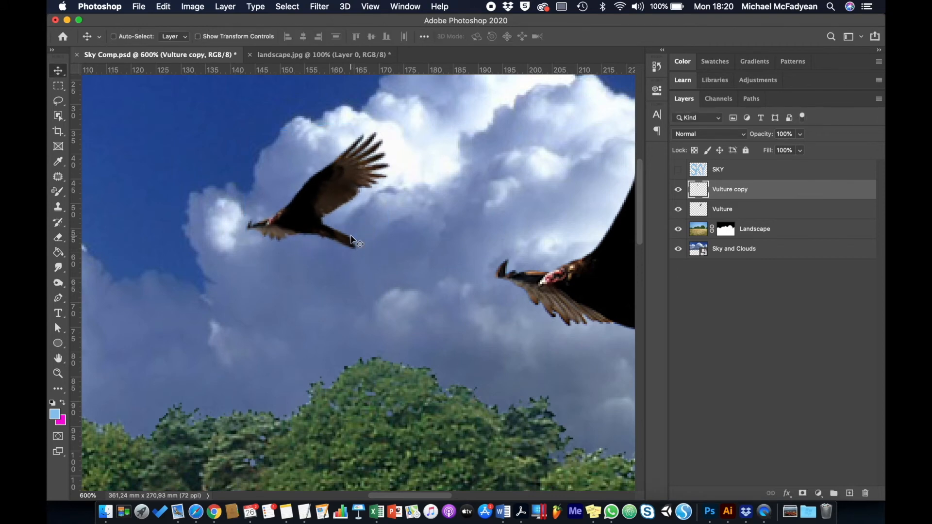
key(super+0)
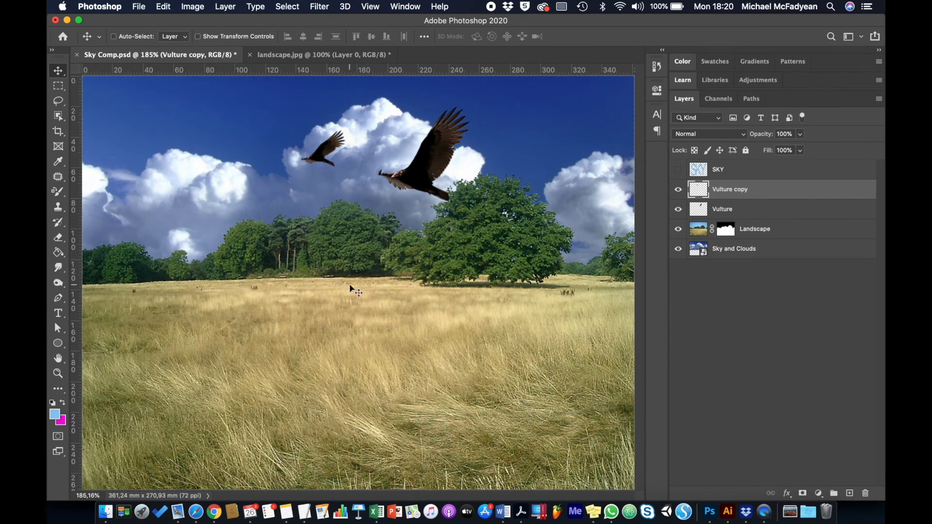
Step: Rename the Vulture layer as Vulture 1 and the Vulture copy layer as Vulture 2
double_click(727, 209)
key(Right)
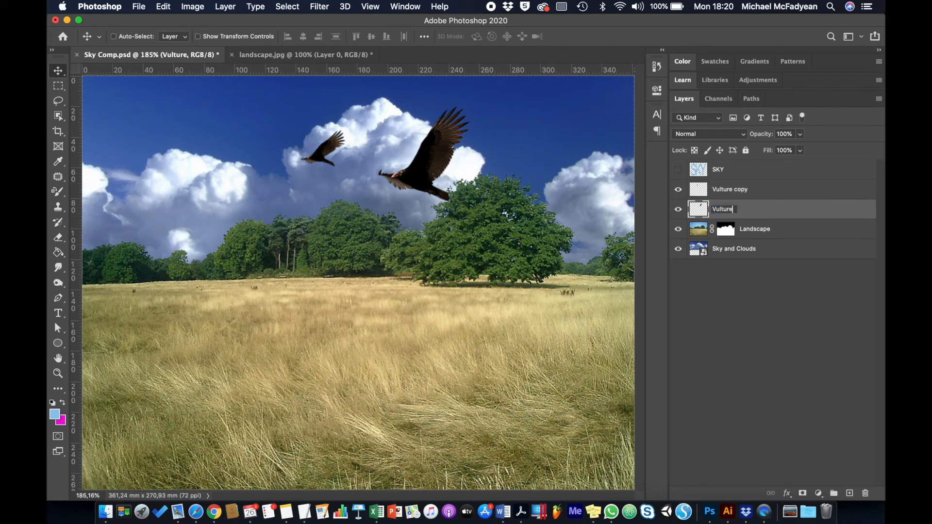
text(1)
key(Return)
click(727, 193)
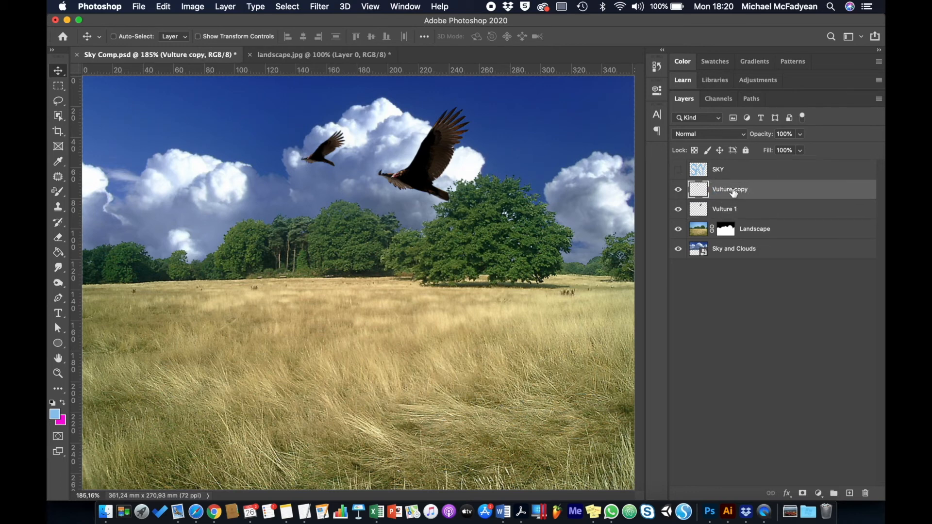
double_click(734, 192)
key(Right)
text(2)
key(Return)
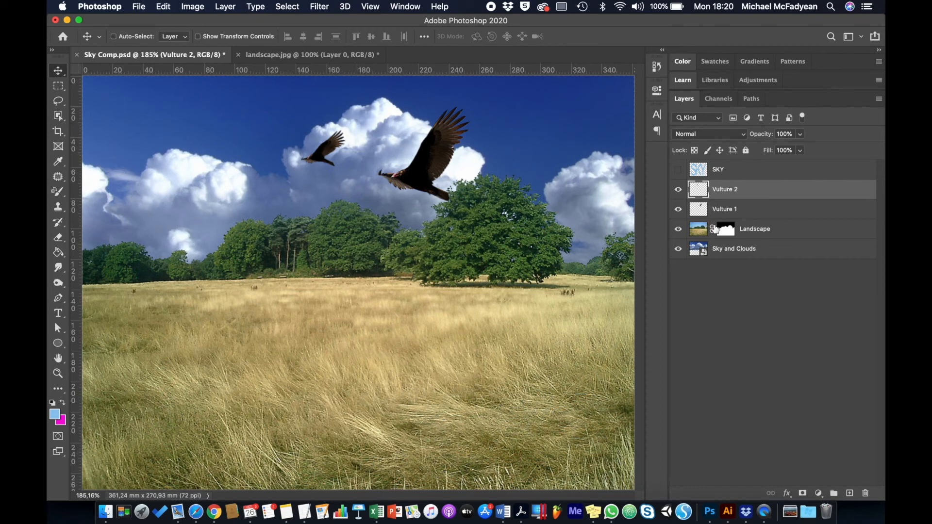
Step: Select the SKY layer and make it visible over the composite
click(731, 175)
click(678, 170)
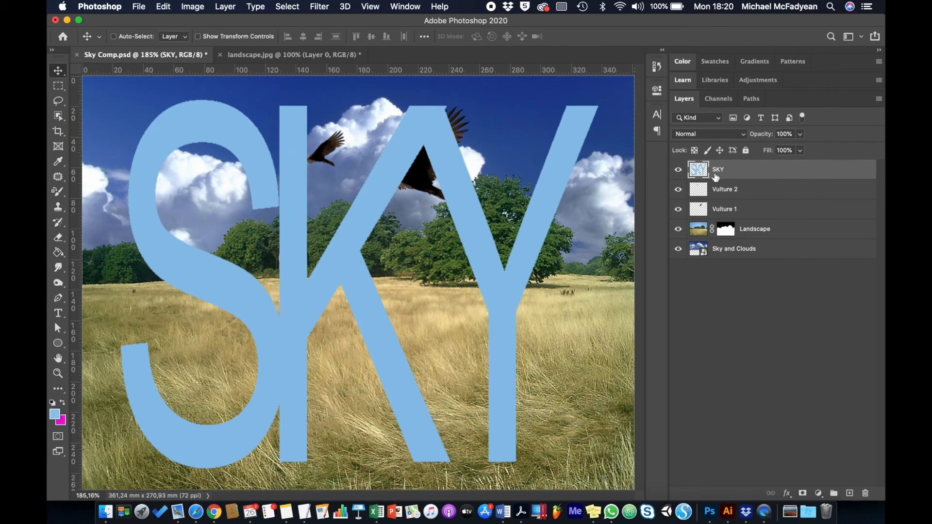
key(super+1)
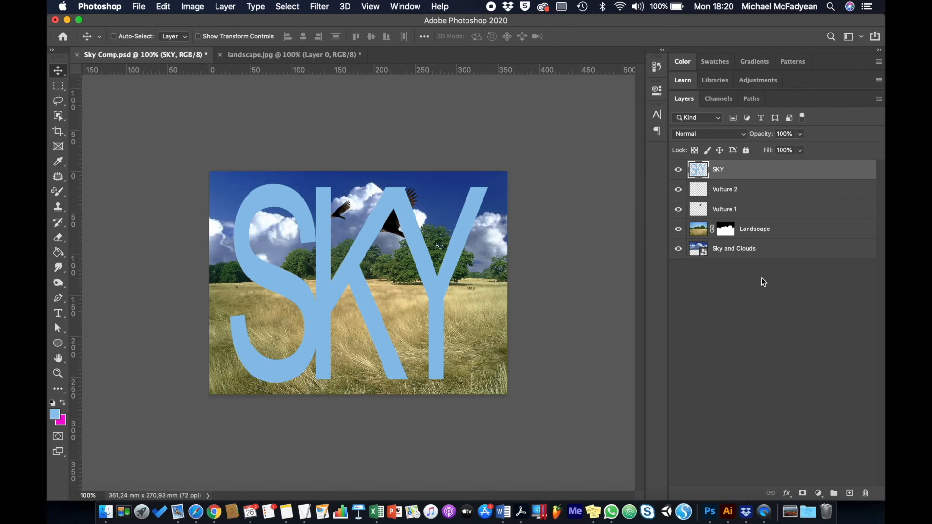
Step: Add a 5 px white stroke outside the edges of the SKY lettering as a layer style
click(787, 493)
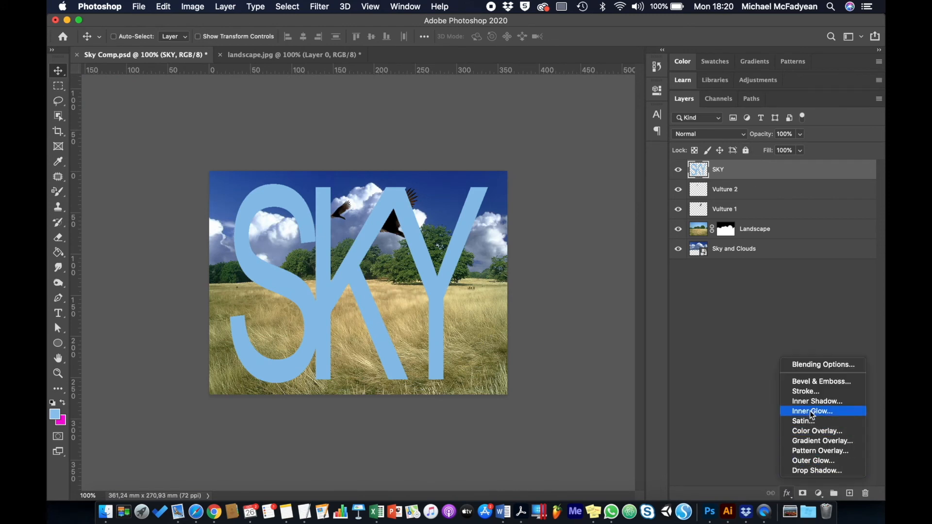
click(814, 392)
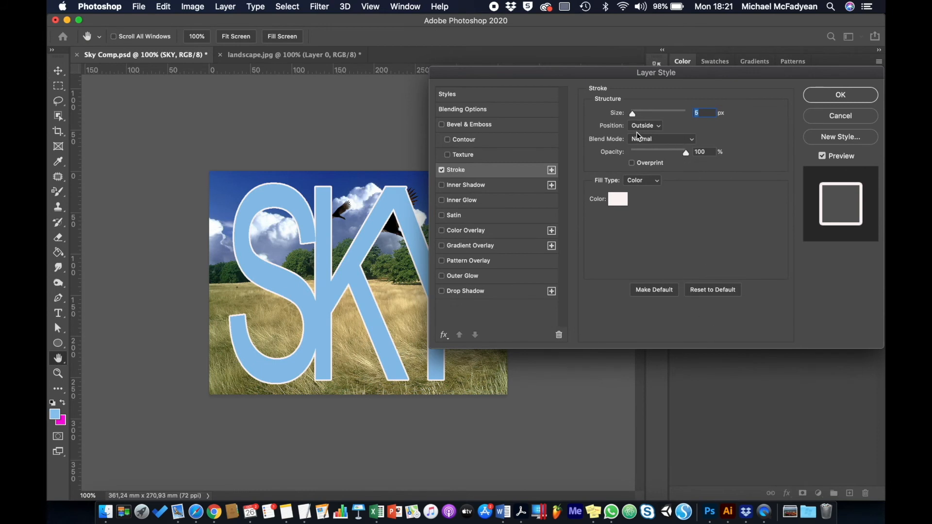
click(840, 98)
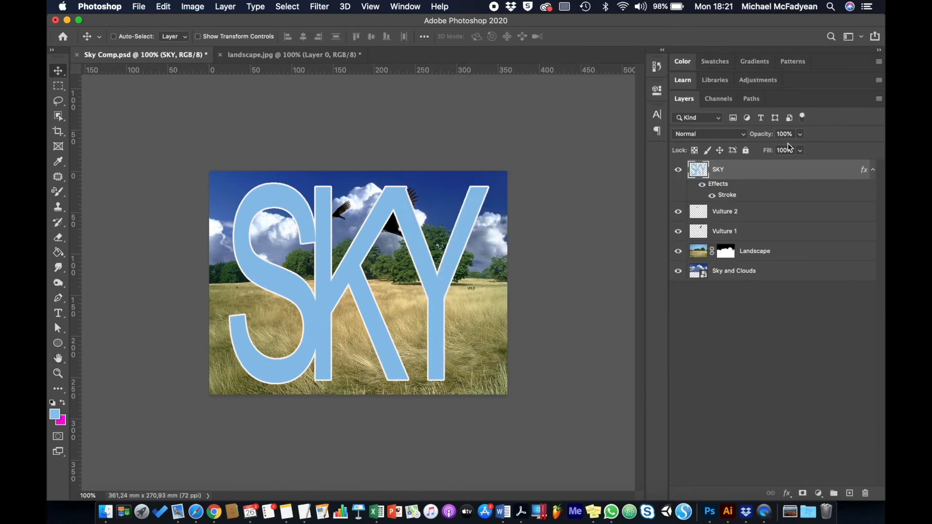
Step: Set the SKY layer's blend mode to Overlay and reduce its fill to 59%
click(742, 133)
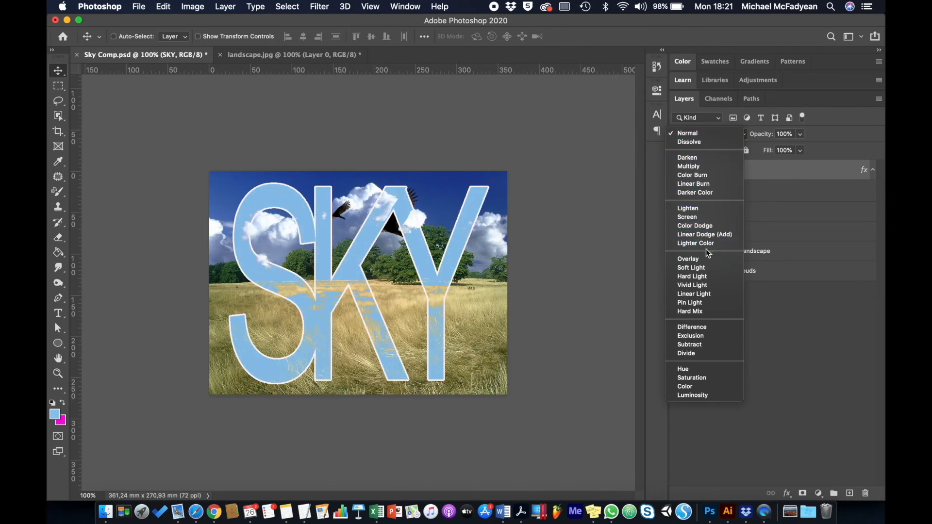
click(707, 259)
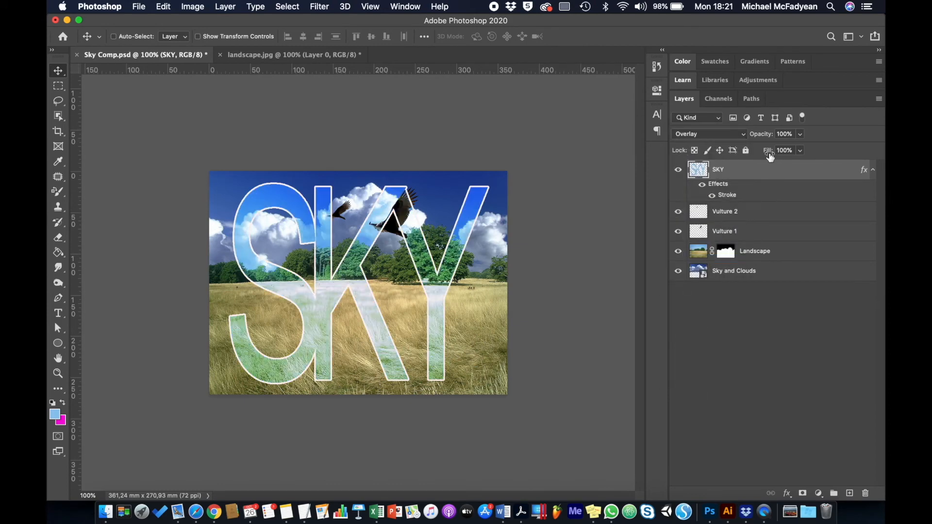
drag(767, 153, 746, 155)
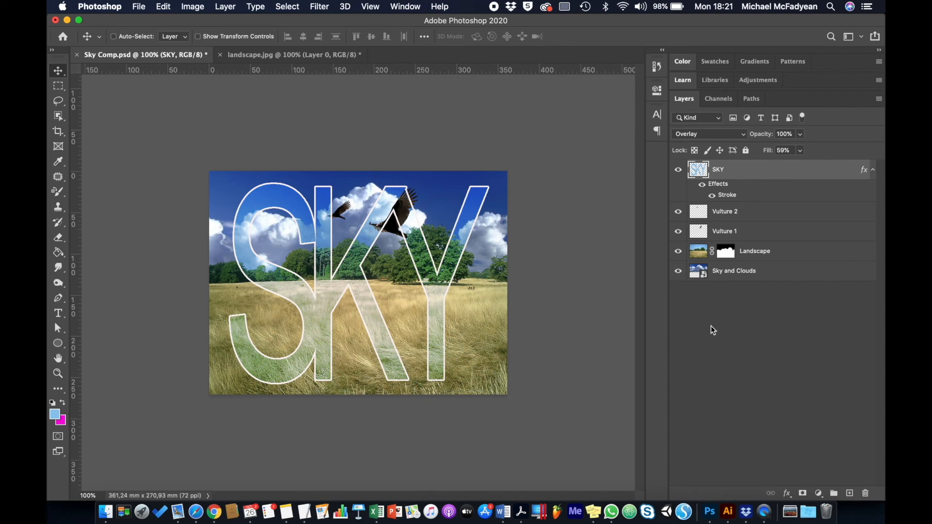
Step: Place the Vulture 1 layer above SKY and shift the small Vulture 2 bird down and left, between the S and K
click(737, 233)
drag(736, 234, 742, 167)
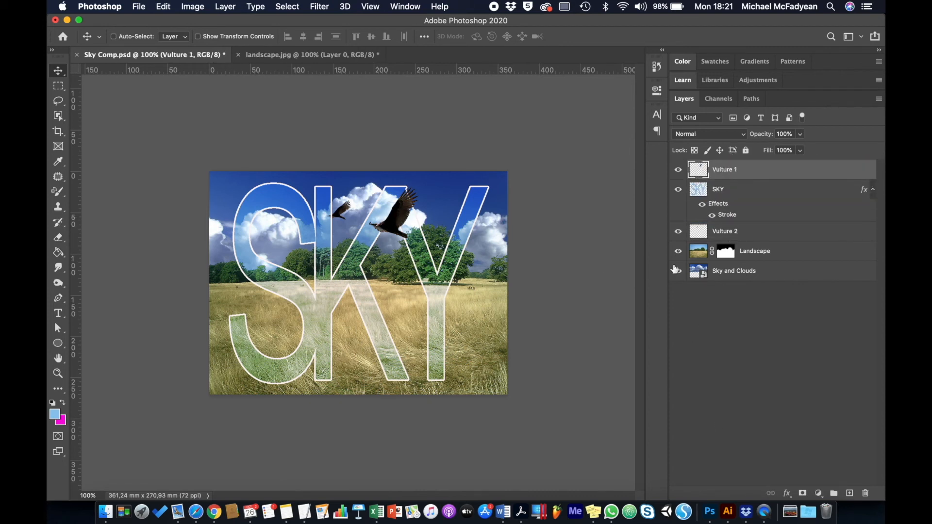
click(719, 231)
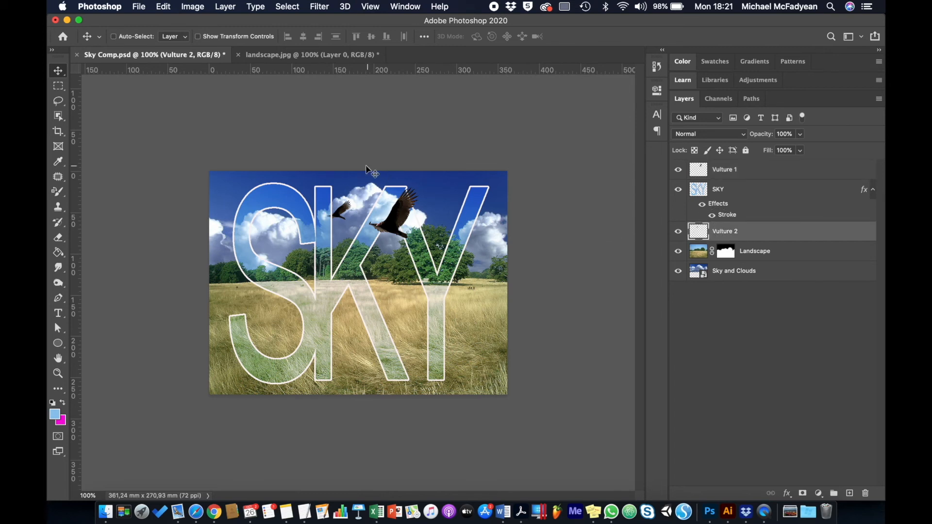
drag(346, 216, 316, 230)
Step: Rasterize the SKY layer's style so the stroke merges into the lettering
click(741, 192)
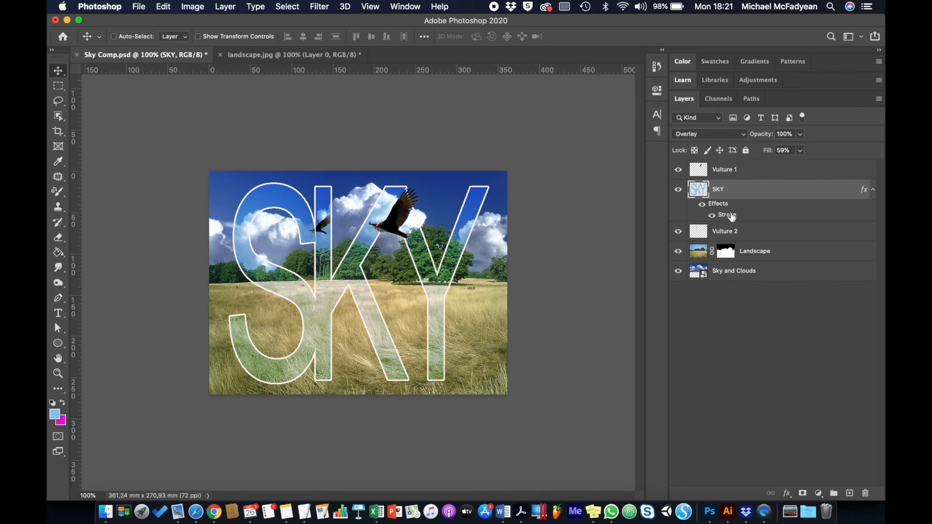
right_click(737, 189)
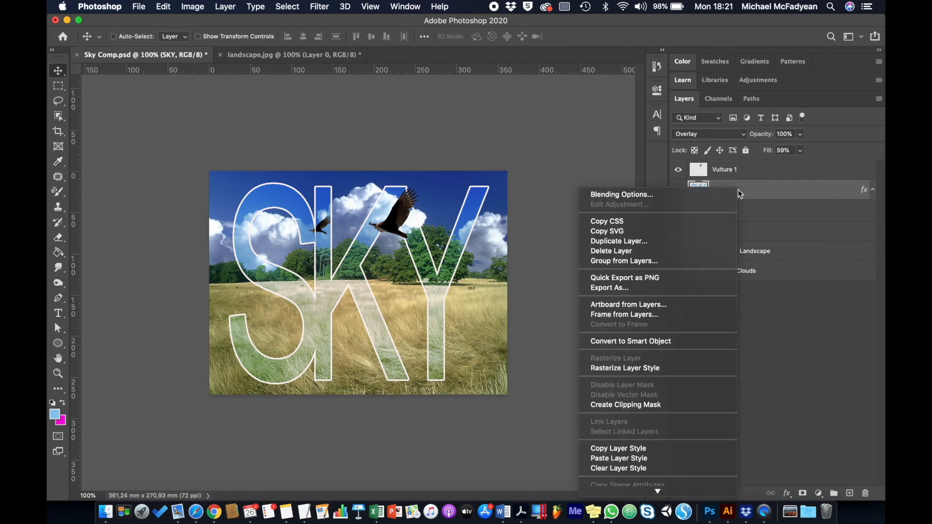
click(661, 368)
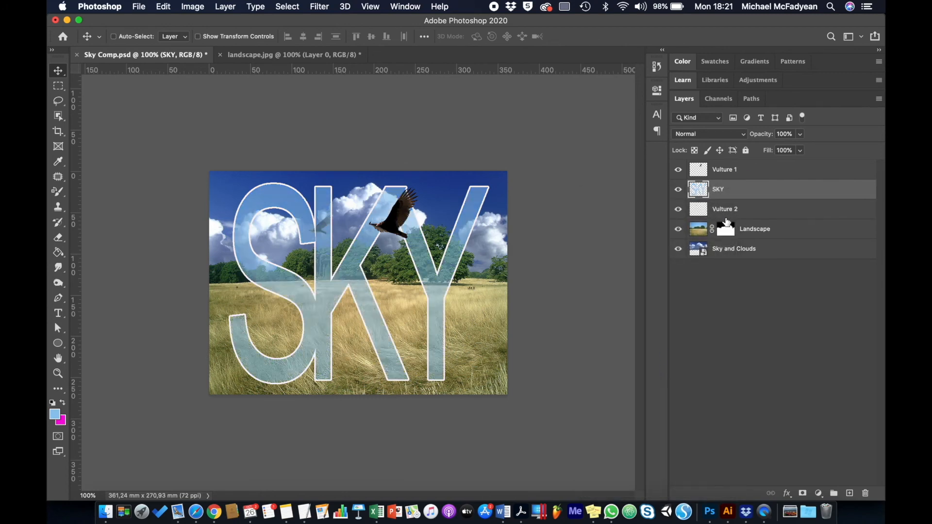
Step: Try Overlay blending on the rasterized SKY layer with its fill at 97%
drag(765, 153, 758, 154)
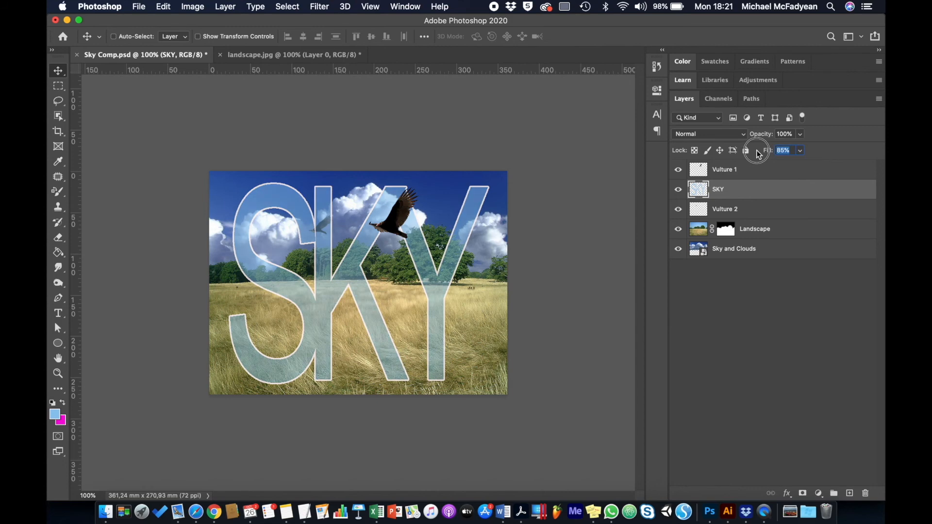
click(741, 135)
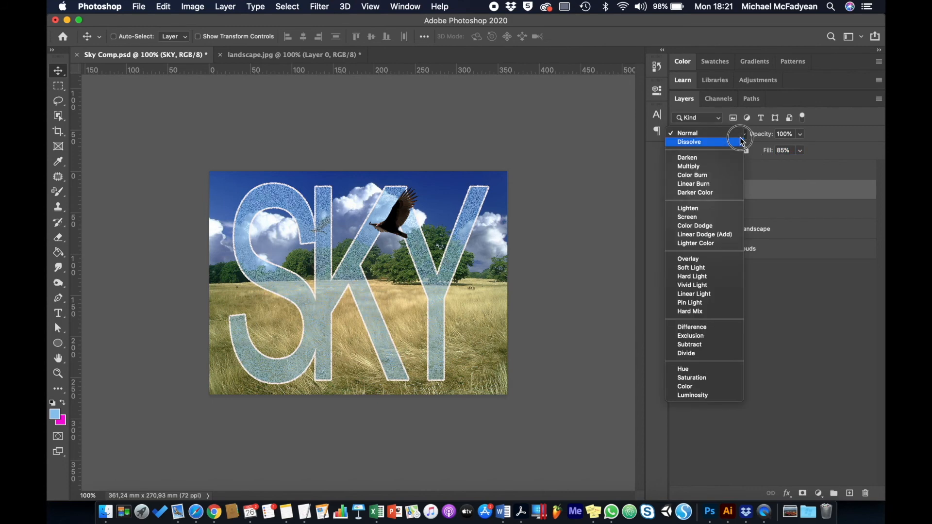
click(726, 259)
drag(766, 152, 785, 155)
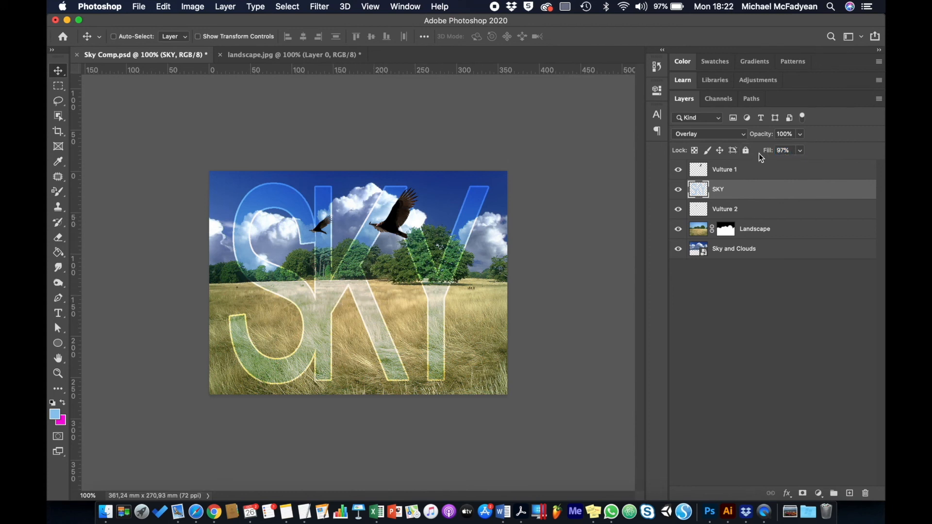
Step: Try Screen blending on the SKY layer, lower its fill to 73%, and return the blend mode to Overlay
click(745, 135)
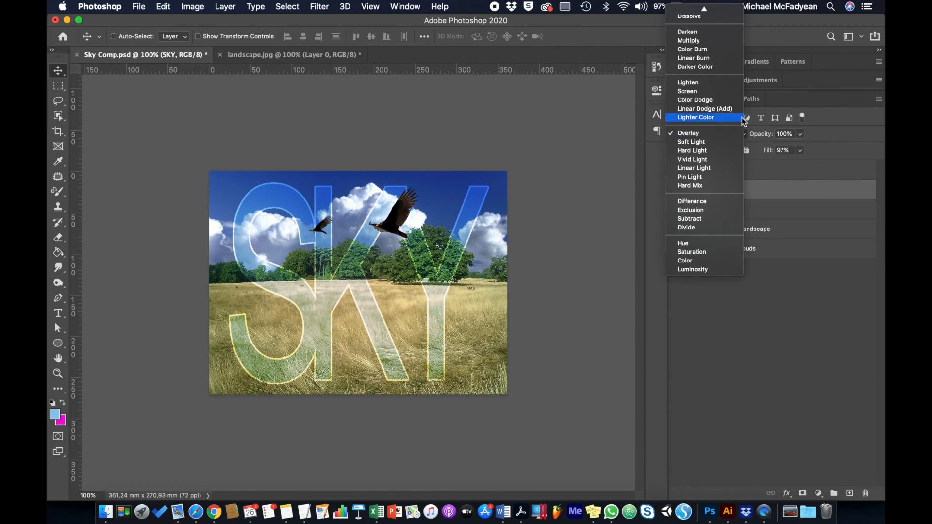
click(735, 92)
mouse_move(766, 150)
mouse_down()
mouse_move(722, 150)
mouse_move(752, 157)
mouse_up()
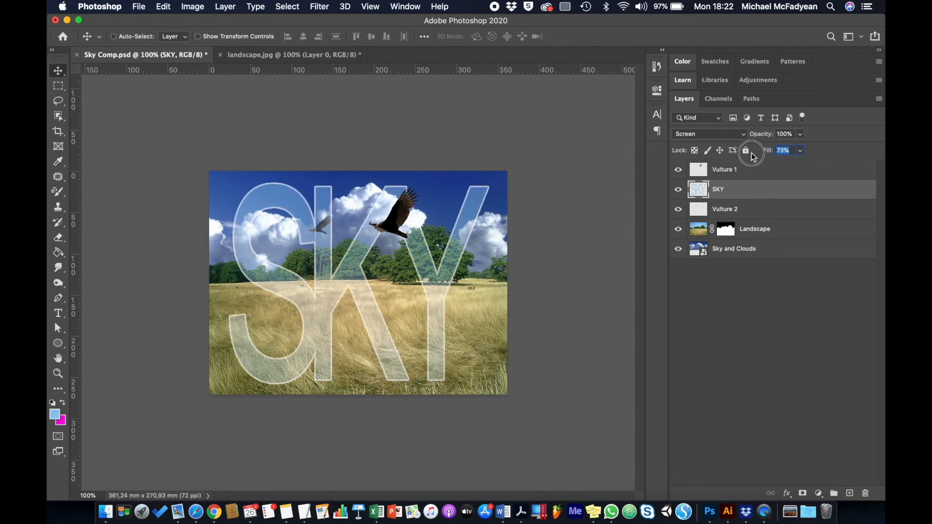
click(741, 134)
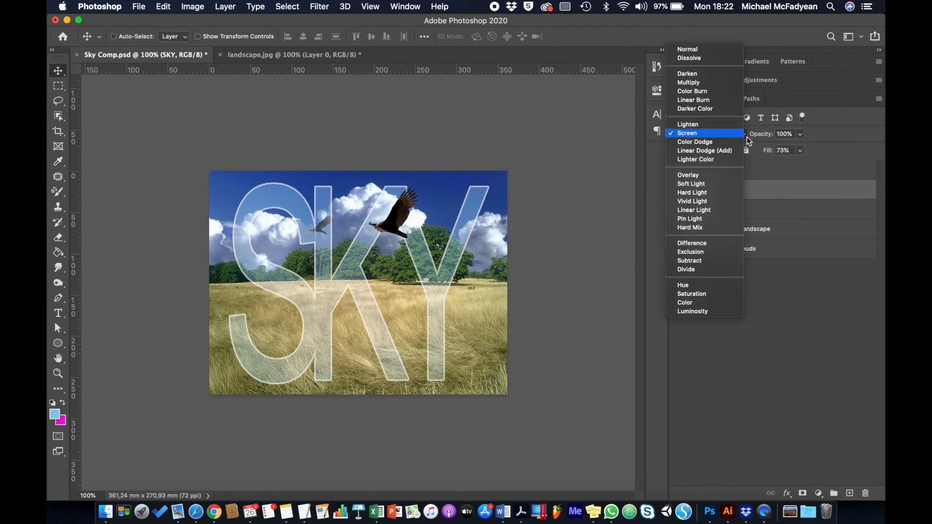
click(730, 175)
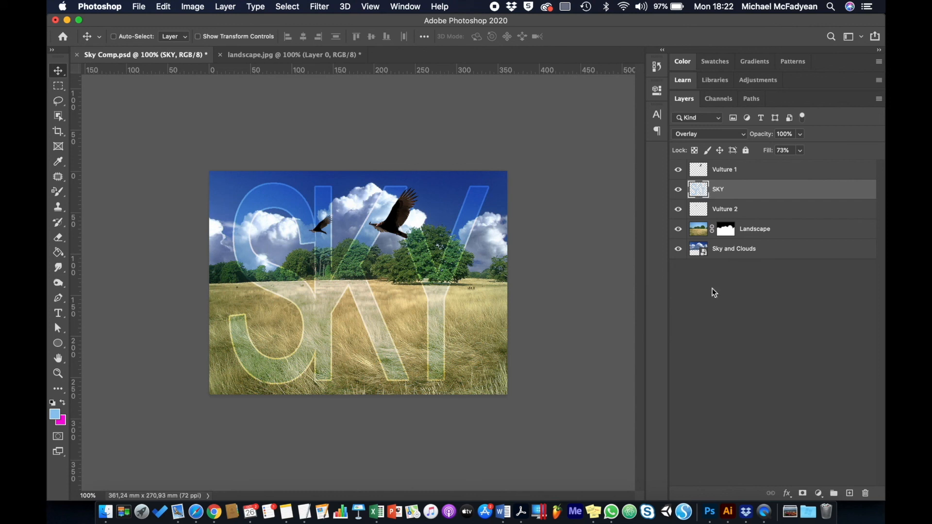
Step: Try adding a layer mask to the SKY layer
click(804, 492)
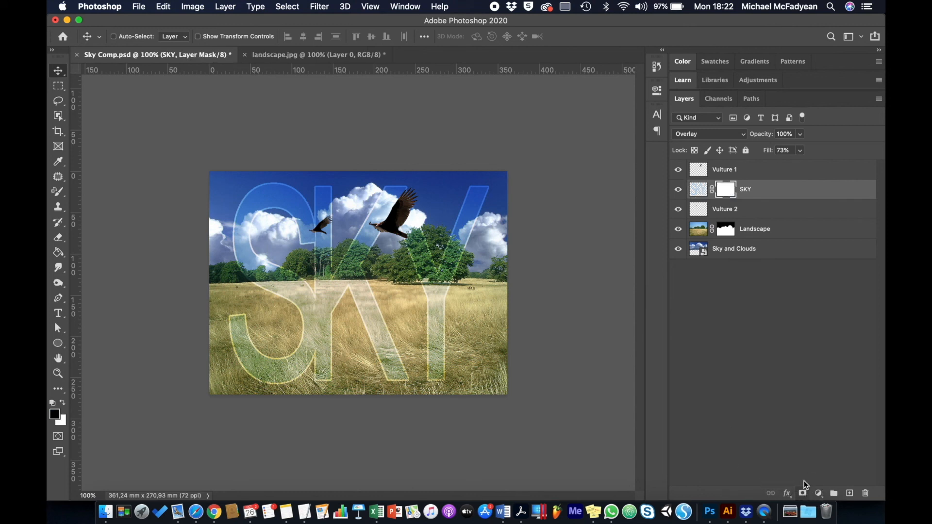
click(727, 189)
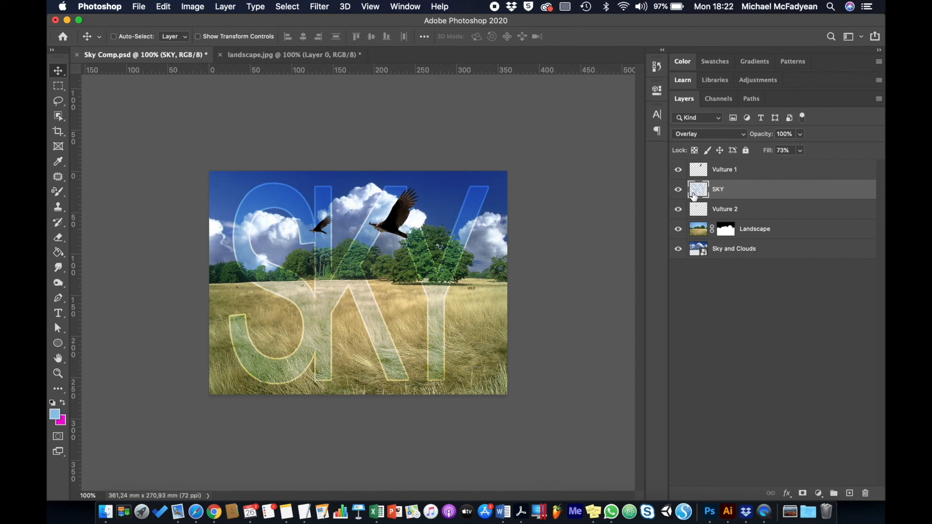
Step: Fade out the lower part of the SKY lettering over the grass with a soft 250 px Eraser at 57% opacity
click(59, 237)
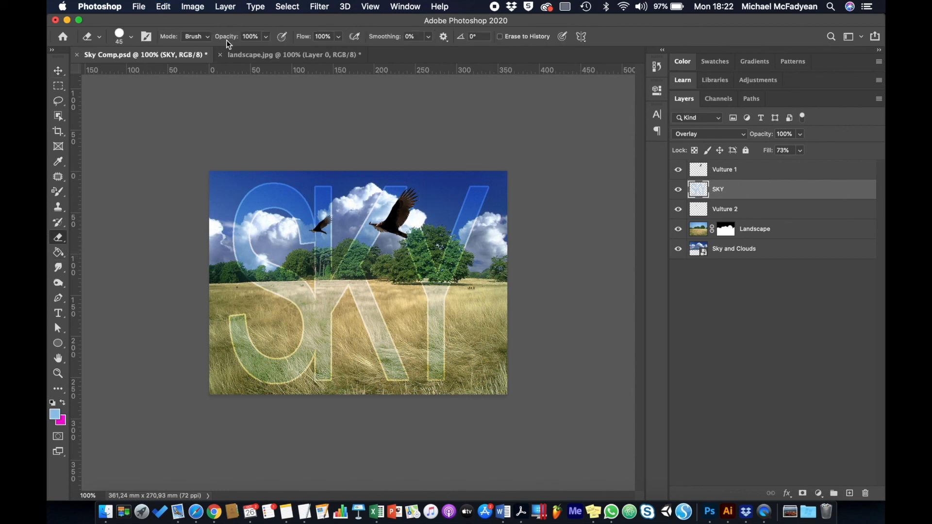
click(131, 36)
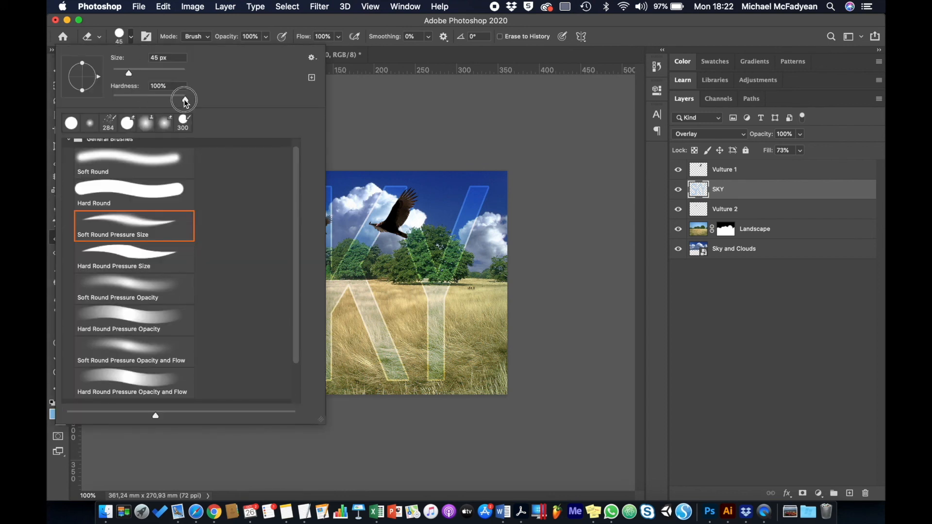
drag(185, 100, 112, 100)
click(194, 23)
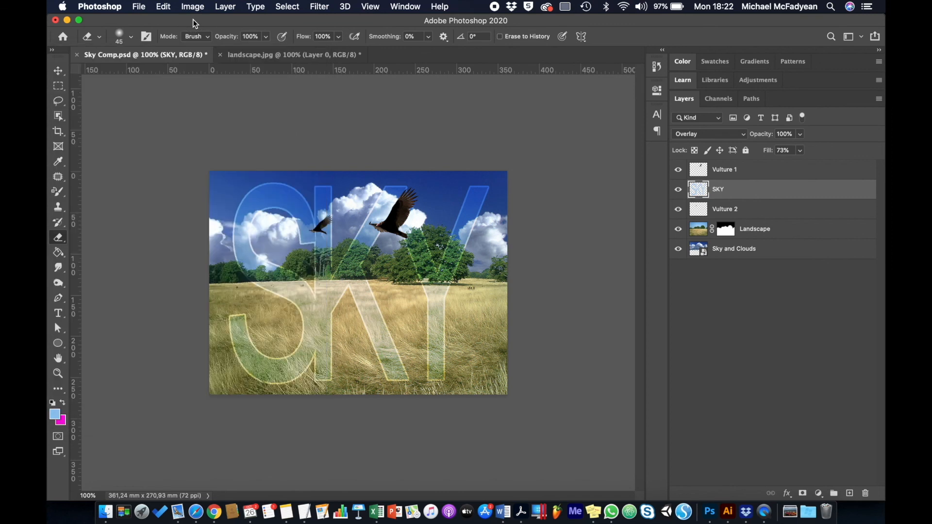
drag(225, 40, 194, 39)
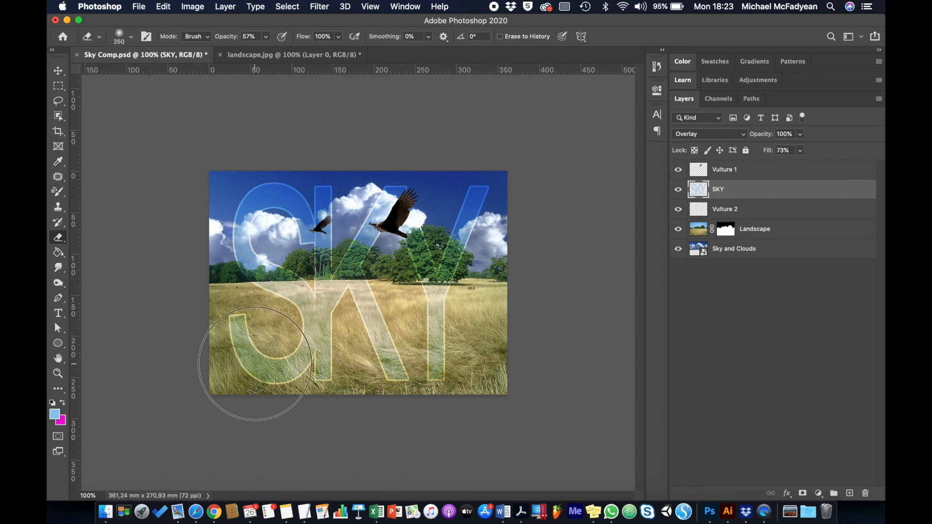
mouse_move(436, 370)
mouse_down()
mouse_move(271, 379)
mouse_move(428, 372)
mouse_move(246, 363)
mouse_move(227, 367)
mouse_move(427, 365)
mouse_move(185, 376)
mouse_move(414, 371)
mouse_move(421, 369)
mouse_move(207, 362)
mouse_move(462, 349)
mouse_move(443, 362)
mouse_up()
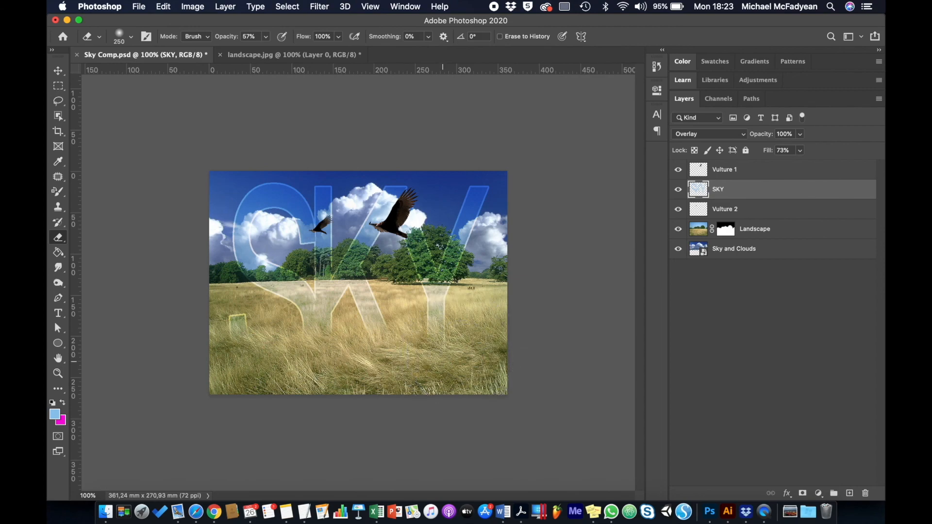